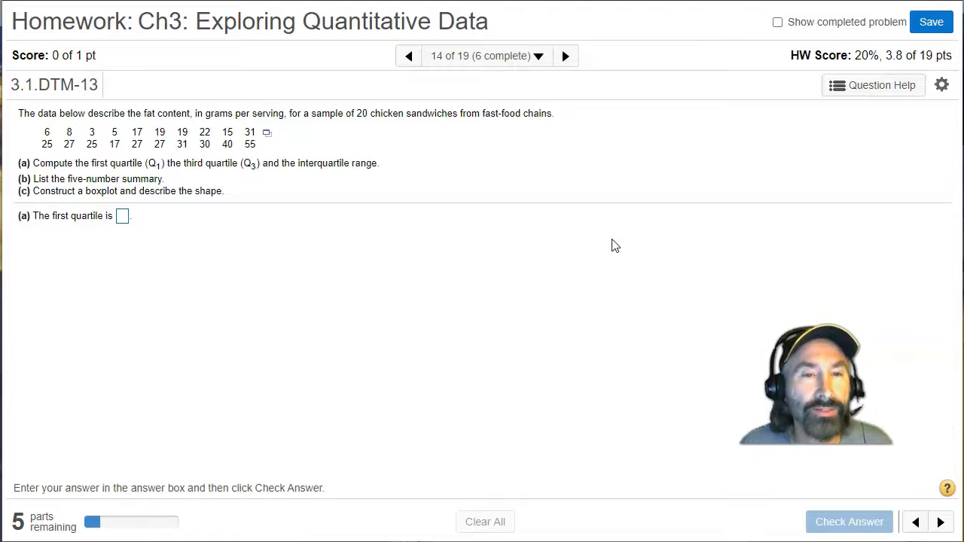
- Open the chicken sandwich fat content data table in StatCrunch
{"action": "left_click", "coordinate": [611, 259]}
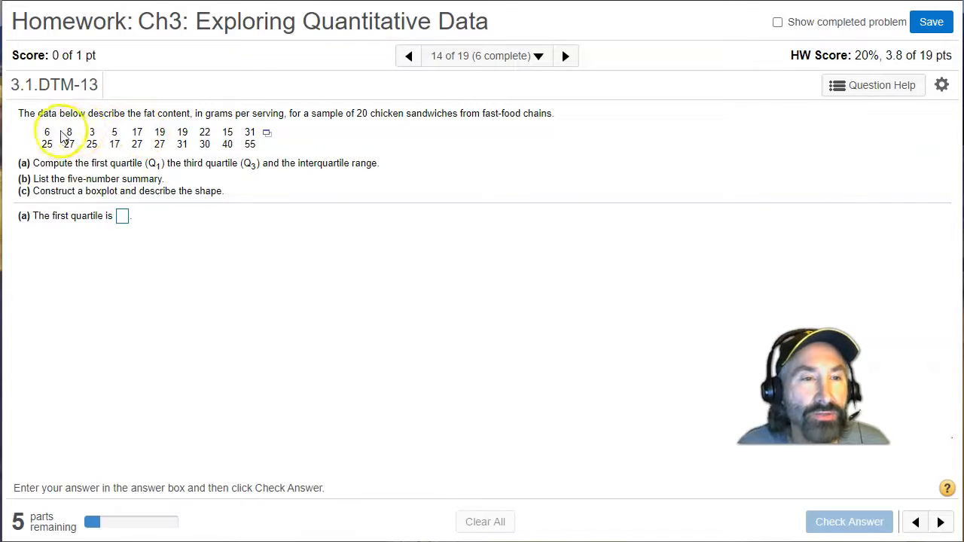
{"action": "left_click", "coordinate": [267, 134]}
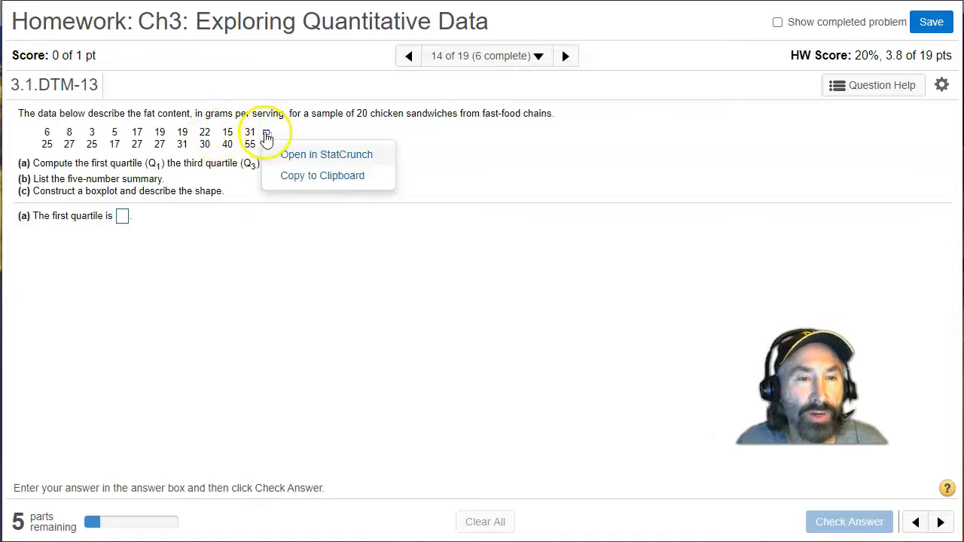
{"action": "left_click", "coordinate": [331, 156]}
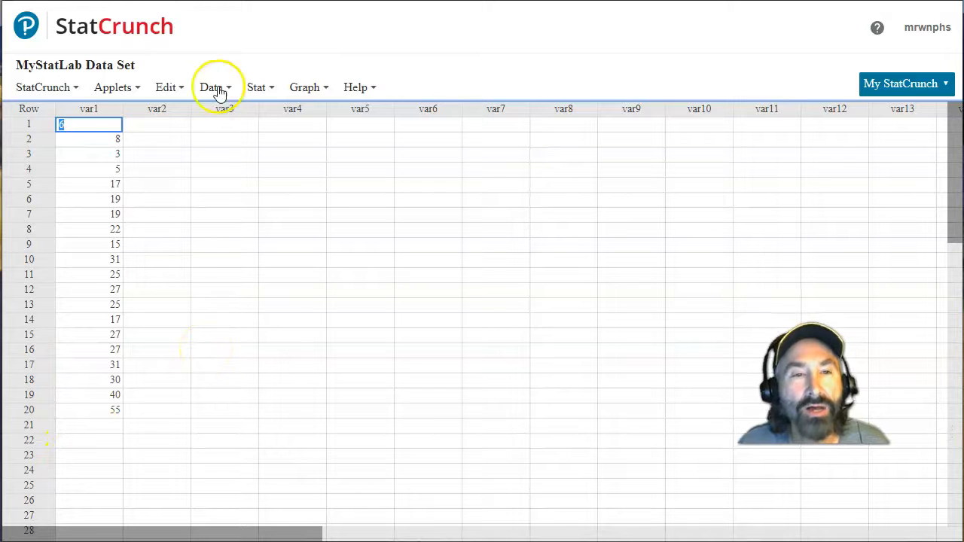
{"action": "left_click", "coordinate": [263, 88]}
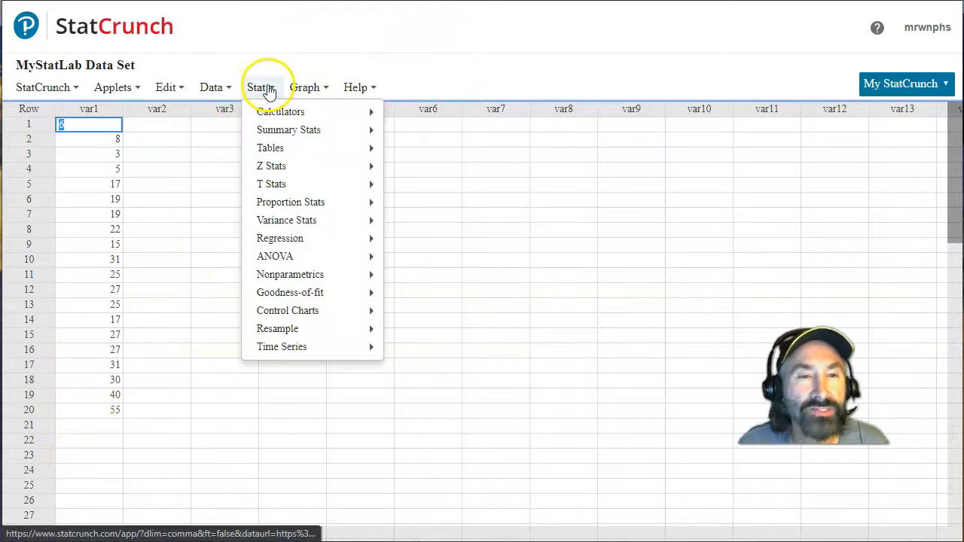
{"action": "left_click", "coordinate": [284, 50]}
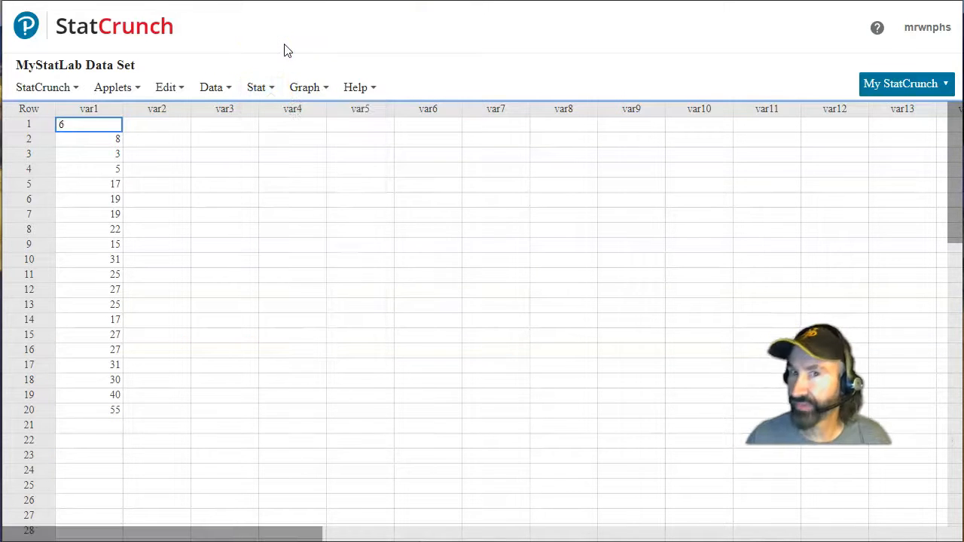
{"action": "left_click", "coordinate": [270, 90]}
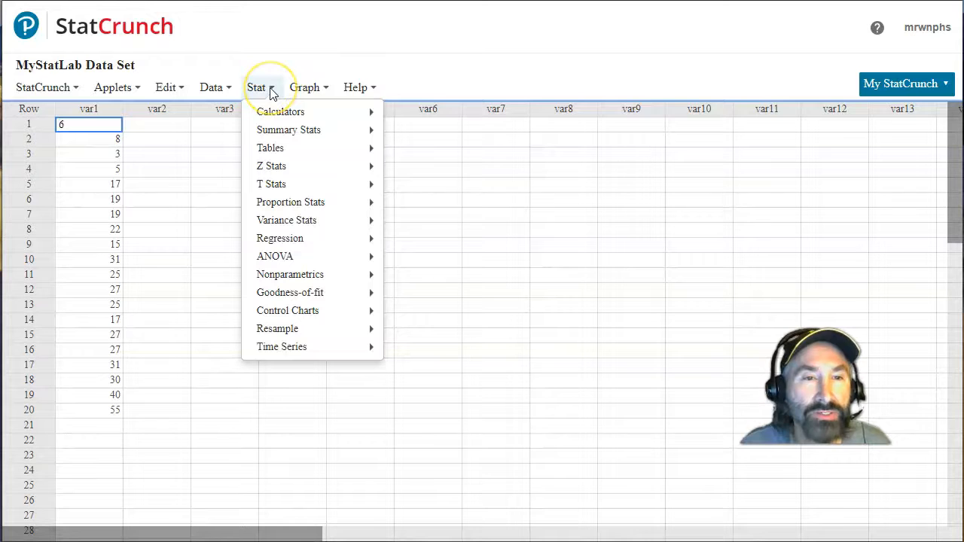
{"action": "left_click", "coordinate": [271, 89]}
{"action": "left_click", "coordinate": [317, 88]}
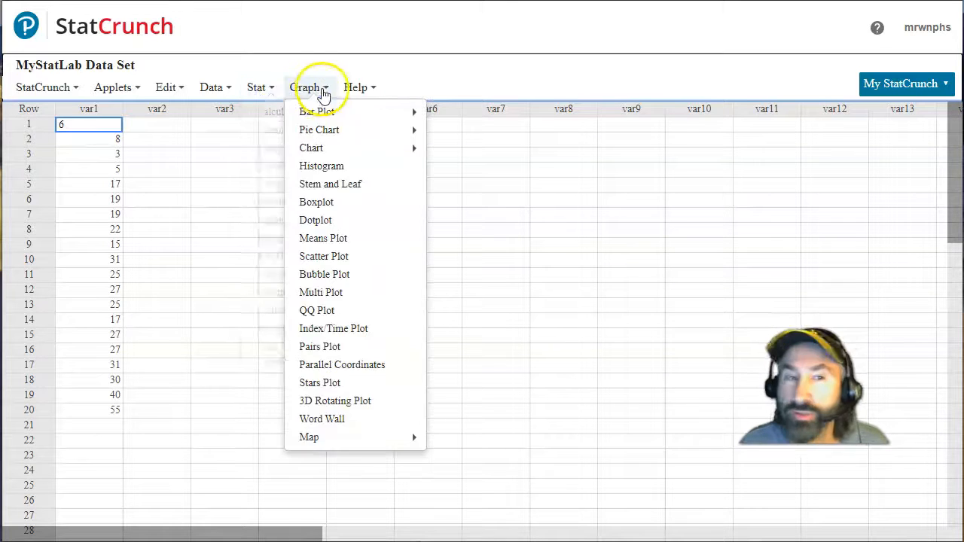
{"action": "left_click", "coordinate": [323, 90]}
{"action": "left_click", "coordinate": [323, 92]}
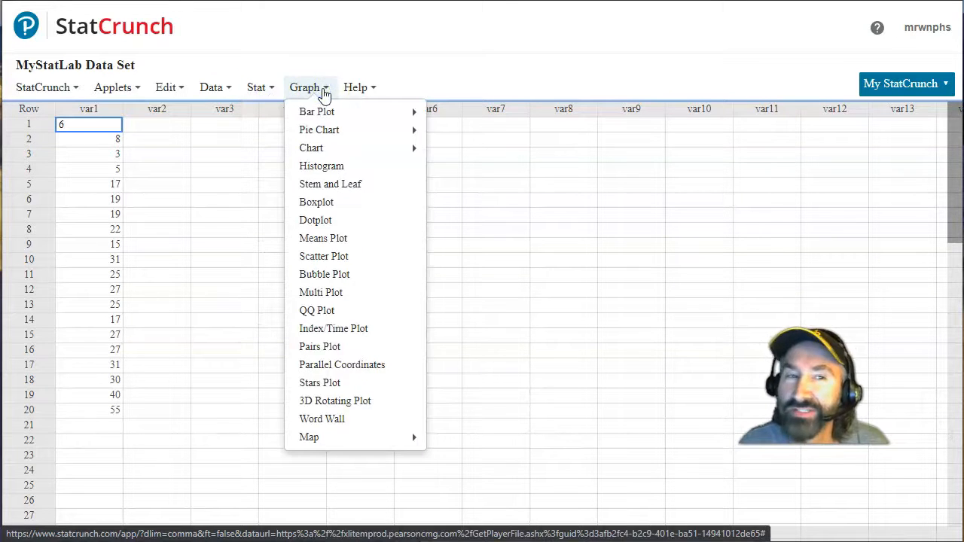
- Compute the column summary statistics for var1 and move the results window nearer the middle of the data table
{"action": "left_click", "coordinate": [265, 89]}
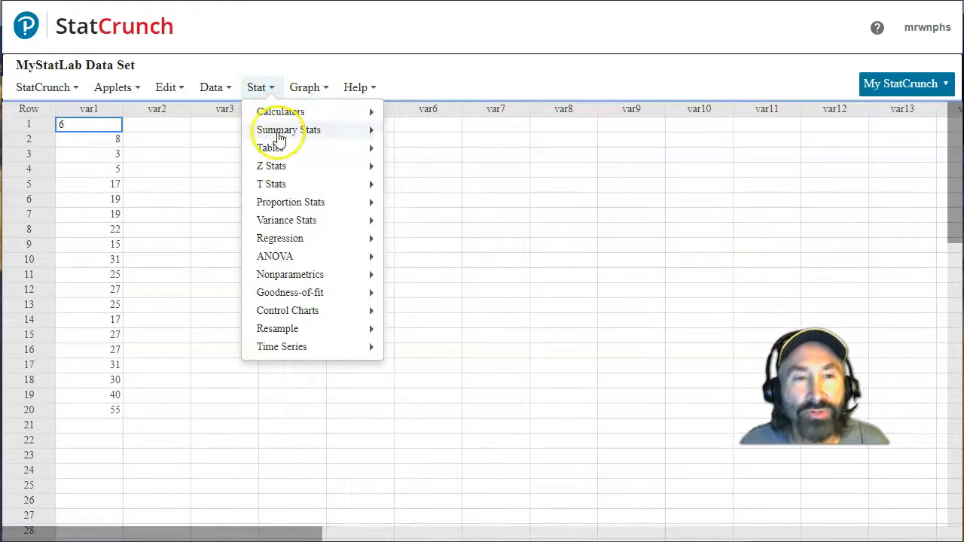
{"action": "mouse_move", "coordinate": [280, 136]}
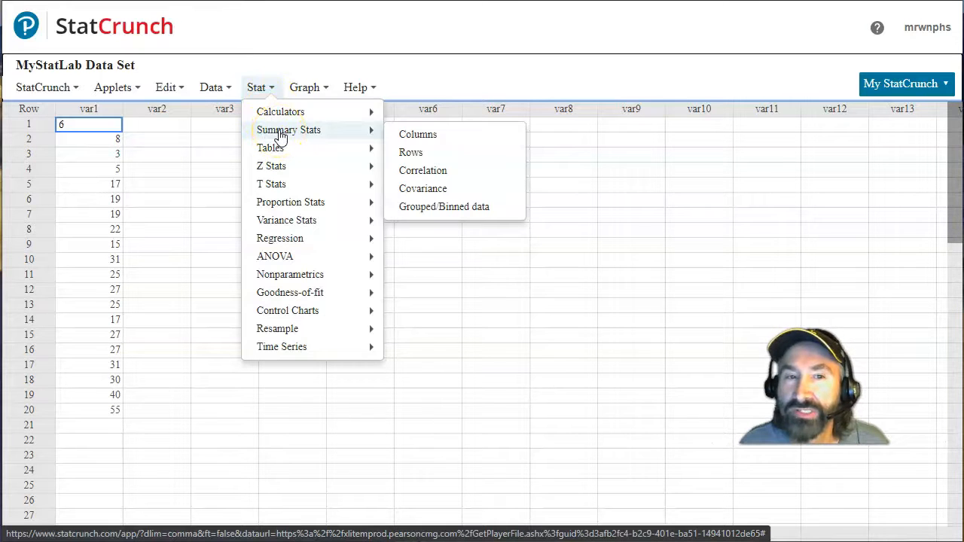
{"action": "left_click", "coordinate": [442, 138]}
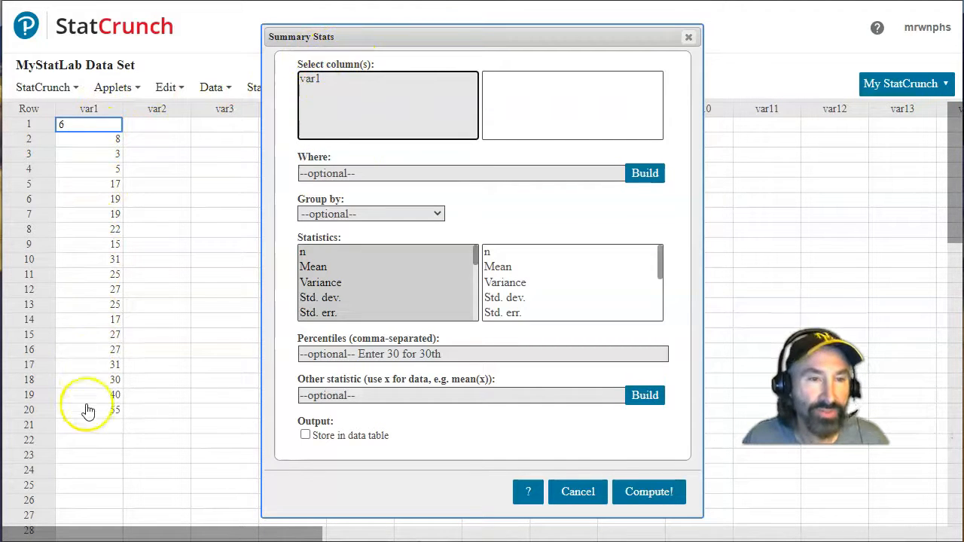
{"action": "left_click", "coordinate": [324, 79]}
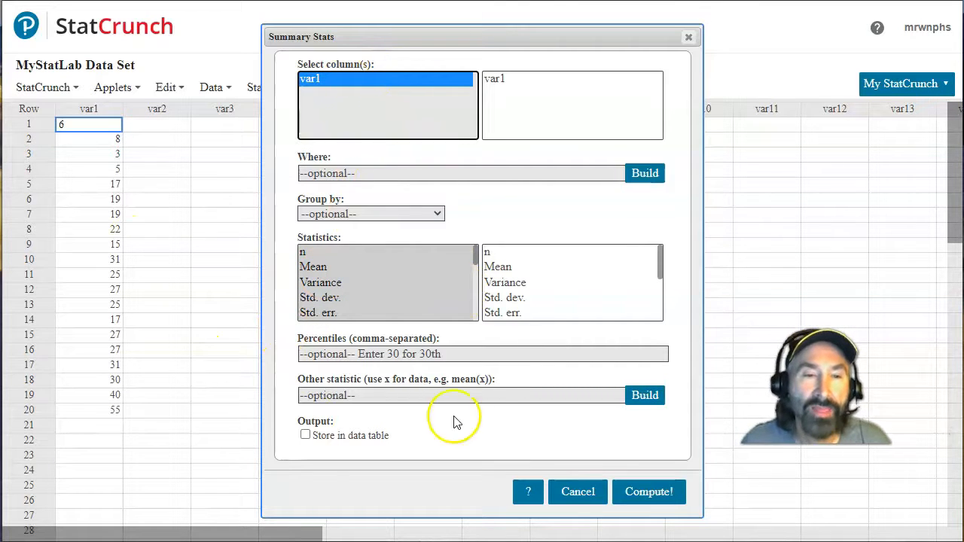
{"action": "left_click", "coordinate": [656, 501]}
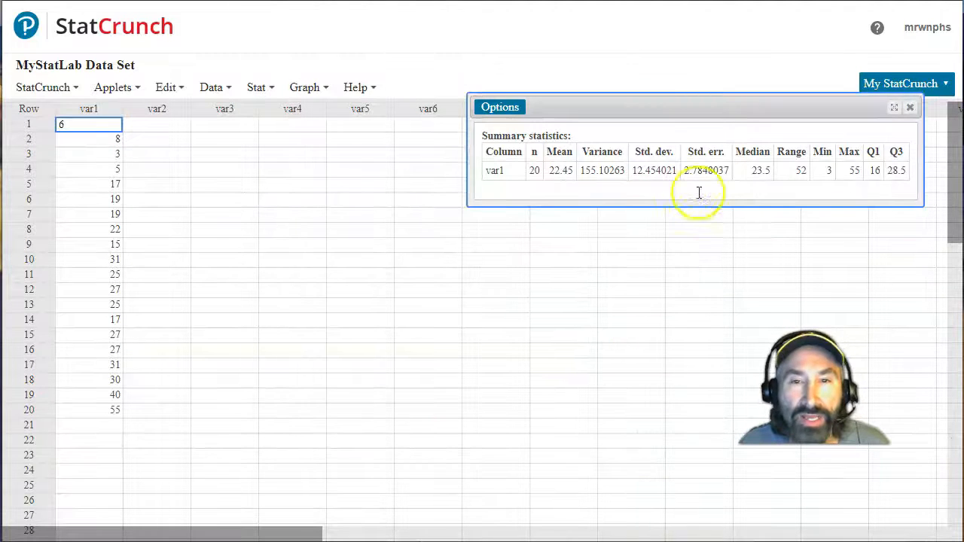
{"action": "left_click_drag", "start_coordinate": [689, 107], "coordinate": [487, 152]}
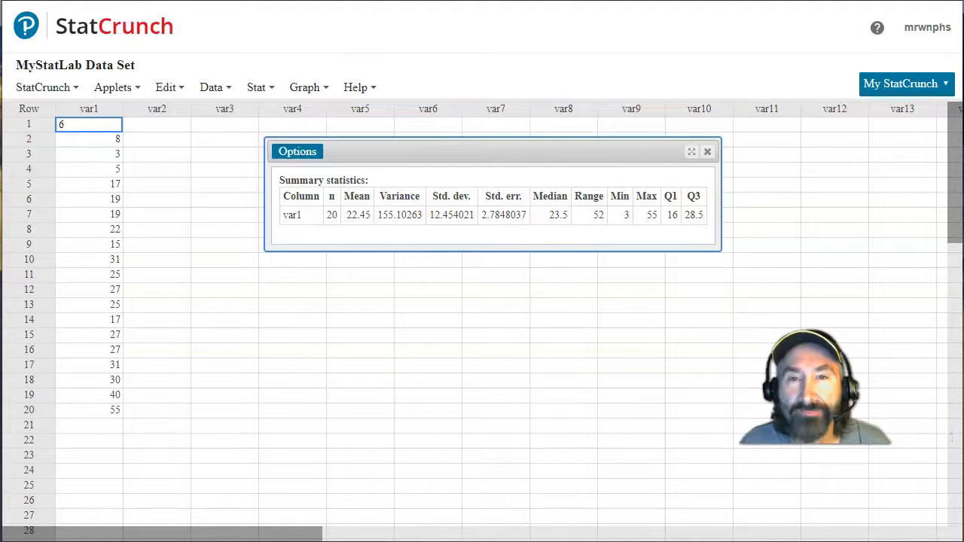
- Switch to the homework page, select all the fat content values in the copy dialog for copying, and close it
{"action": "key", "text": "alt+Tab"}
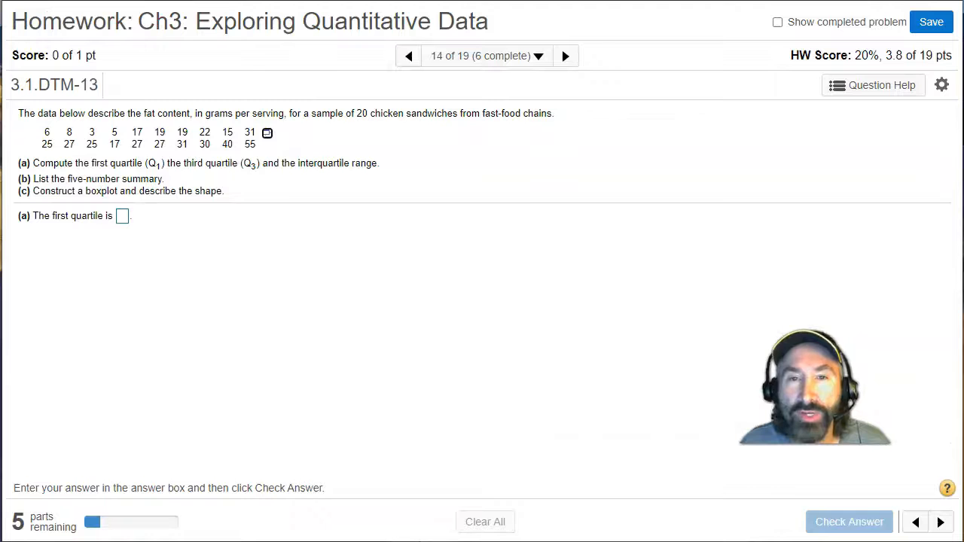
{"action": "left_click", "coordinate": [268, 134]}
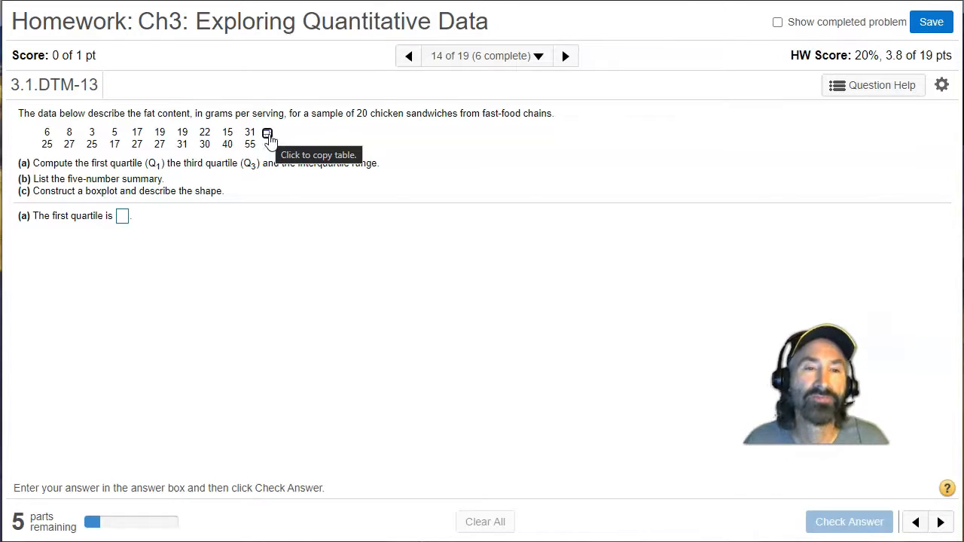
{"action": "left_click", "coordinate": [268, 134]}
{"action": "left_click", "coordinate": [292, 154]}
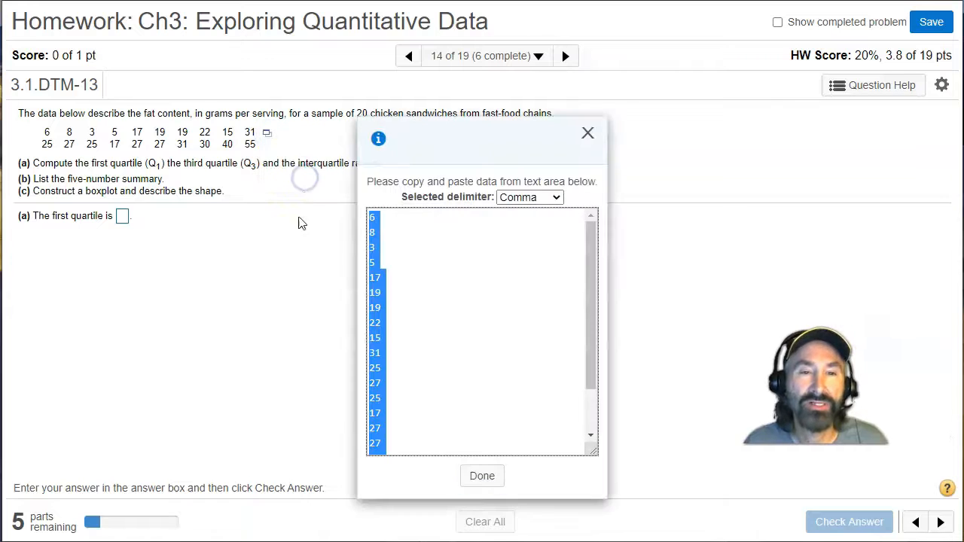
{"action": "right_click", "coordinate": [375, 310]}
{"action": "left_click", "coordinate": [386, 283]}
{"action": "left_click", "coordinate": [374, 277]}
{"action": "key", "text": "ctrl+a"}
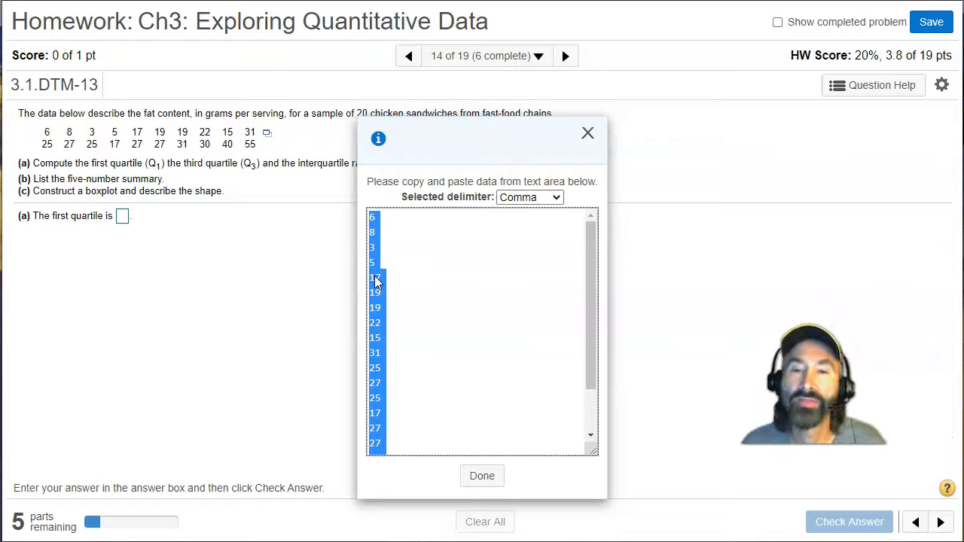
{"action": "left_click", "coordinate": [480, 476]}
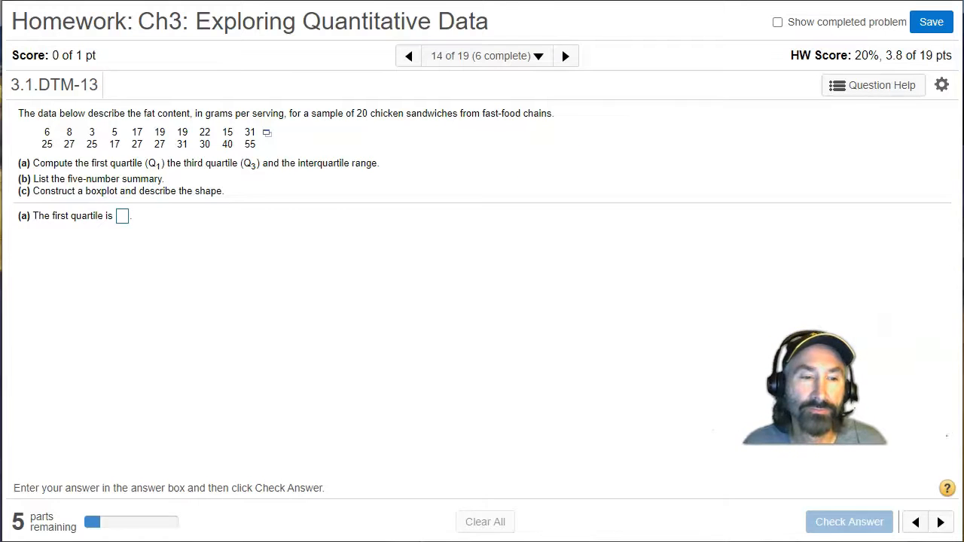
- Switch to the main.r script in Repl.it, comment out the x vector on line 3 and begin "x = c" on line 4
{"action": "key", "text": "alt+Tab"}
{"action": "left_click", "coordinate": [242, 126]}
{"action": "key", "text": "BackSpace"}
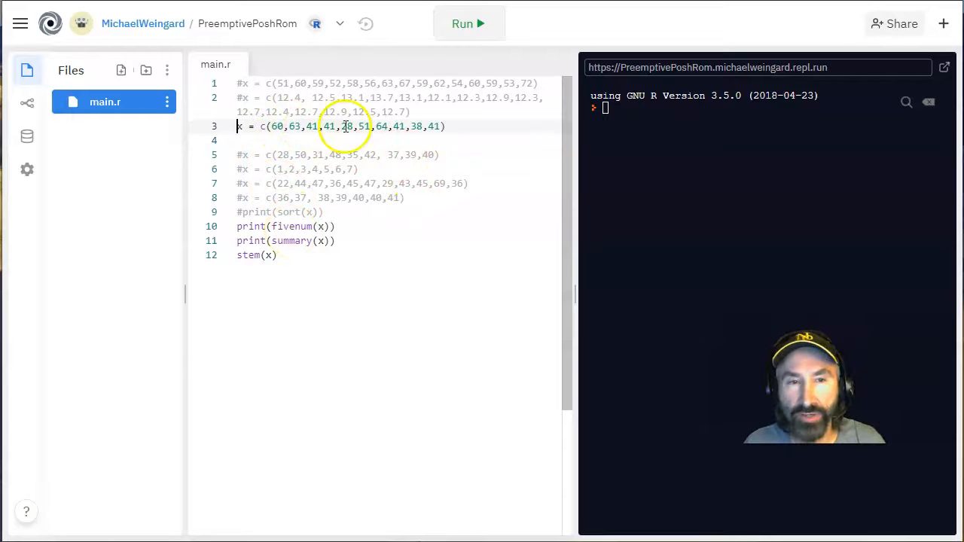
{"action": "type", "text": "#"}
{"action": "left_click", "coordinate": [277, 141]}
{"action": "type", "text": "x = c"}
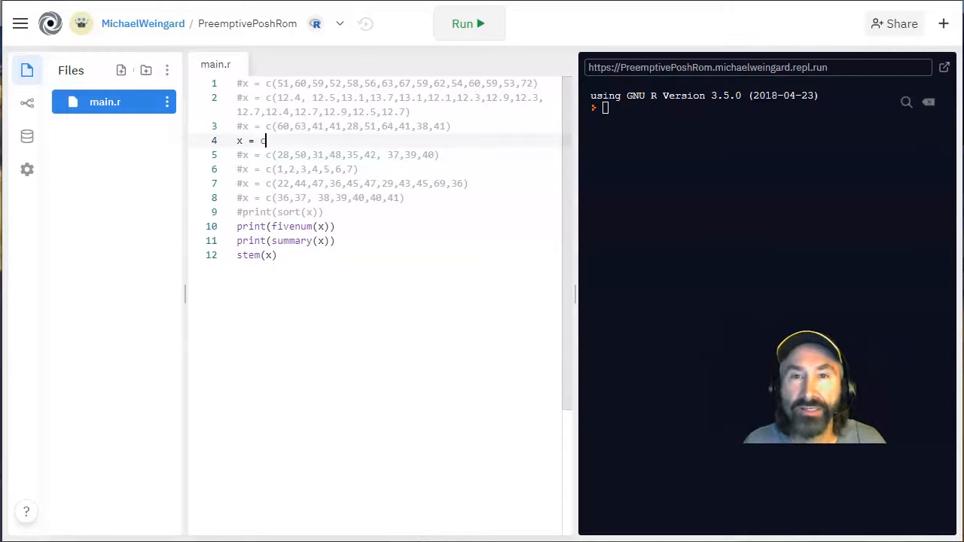
- Copy the fat content data from the homework page and paste it into Google Sheets on Sheet1, starting at A1
{"action": "key", "text": "alt+Tab"}
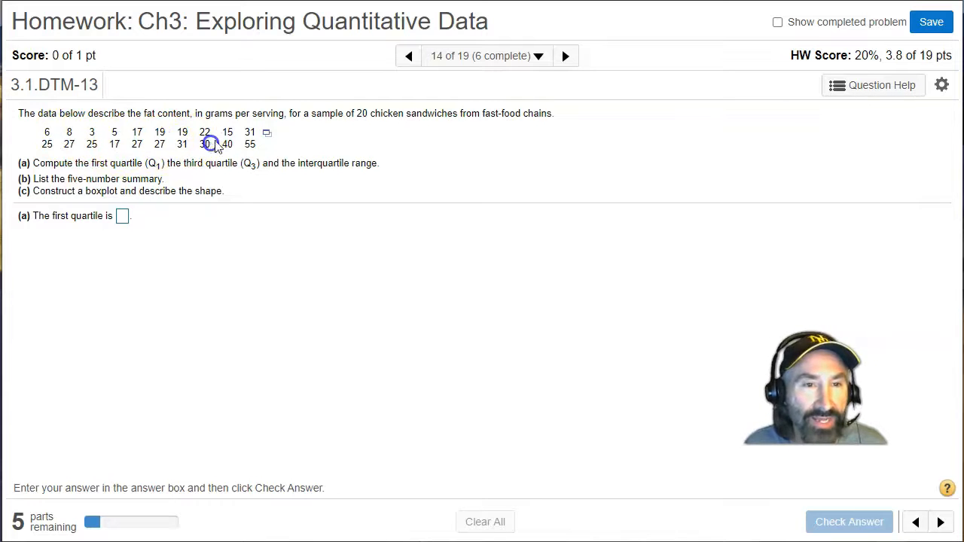
{"action": "left_click", "coordinate": [267, 132]}
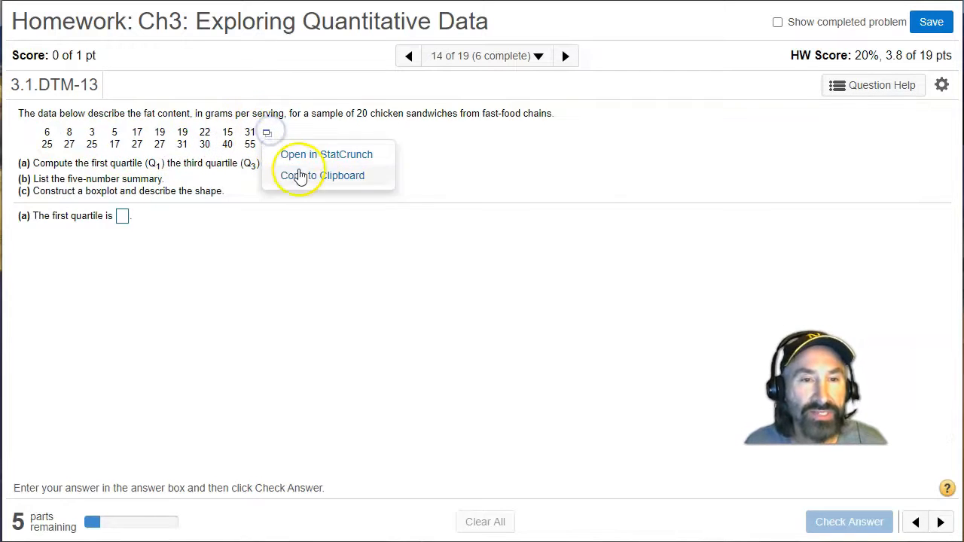
{"action": "left_click", "coordinate": [300, 175]}
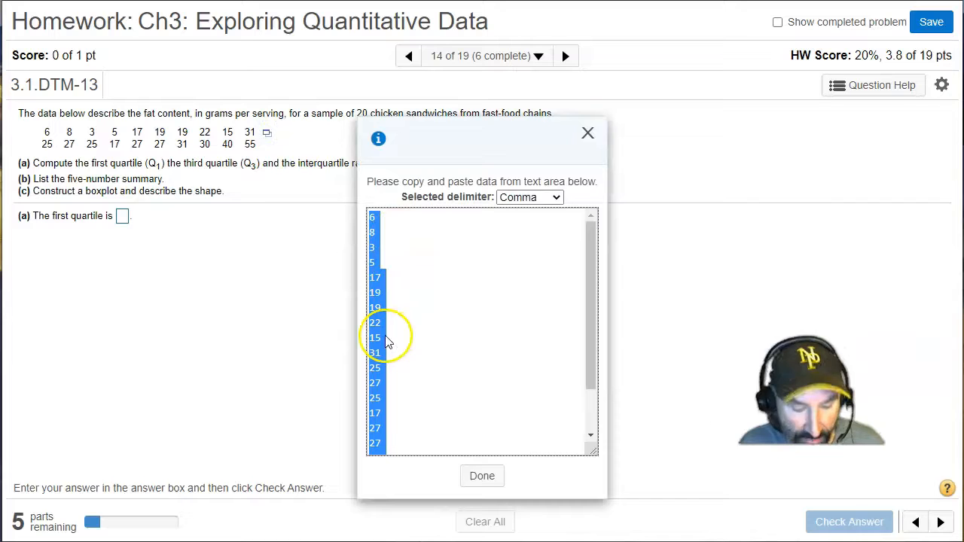
{"action": "left_click", "coordinate": [586, 134]}
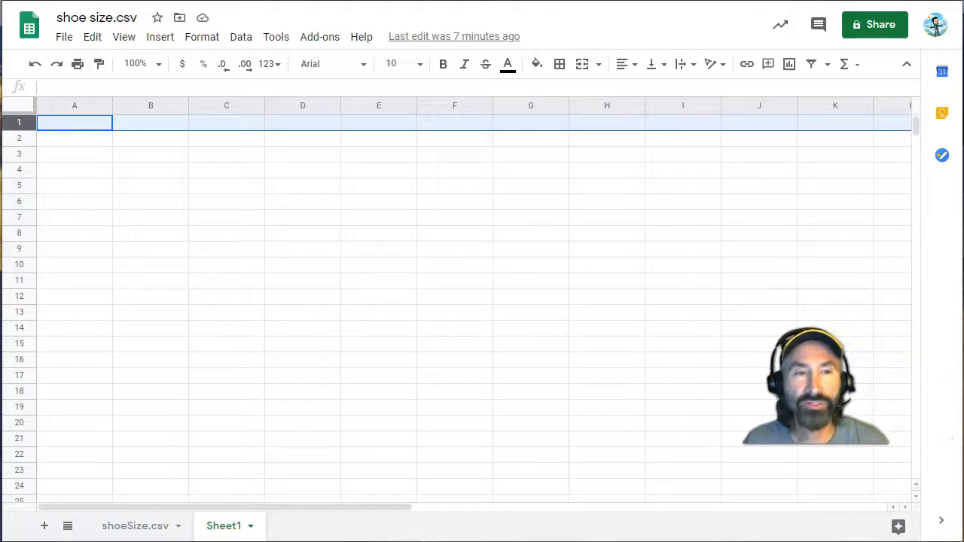
{"action": "left_click", "coordinate": [79, 127]}
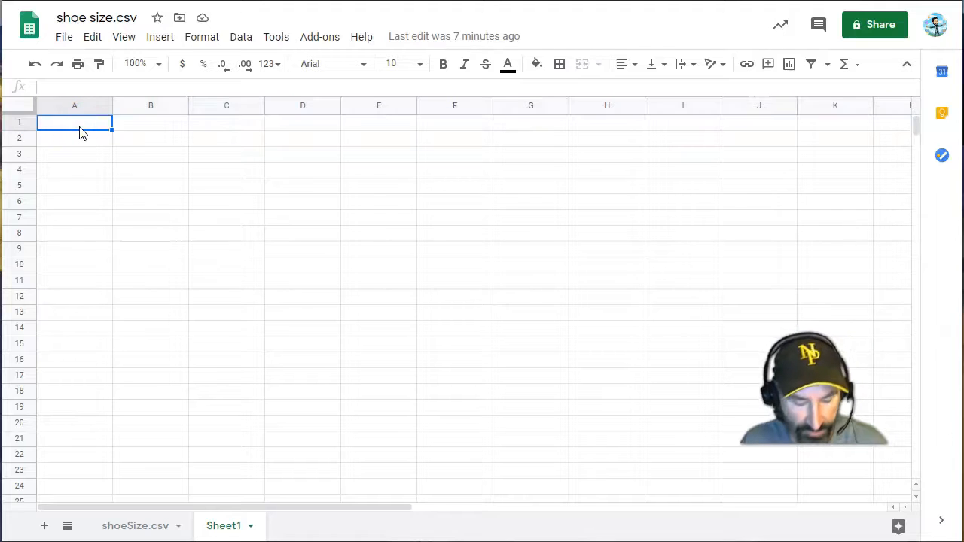
{"action": "key", "text": "ctrl+v"}
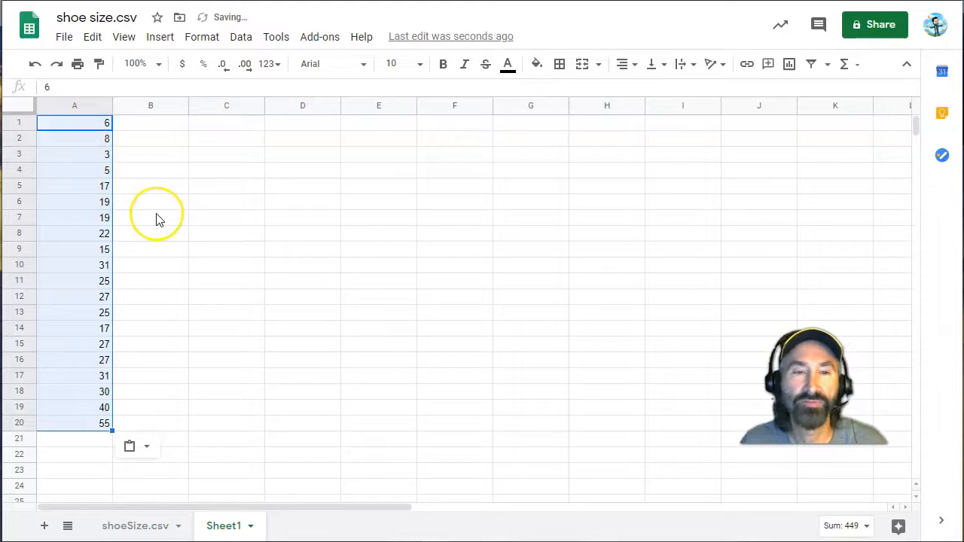
- Copy the pasted values in A1:A20 and paste them transposed into row 1, starting at C1
{"action": "right_click", "coordinate": [76, 165]}
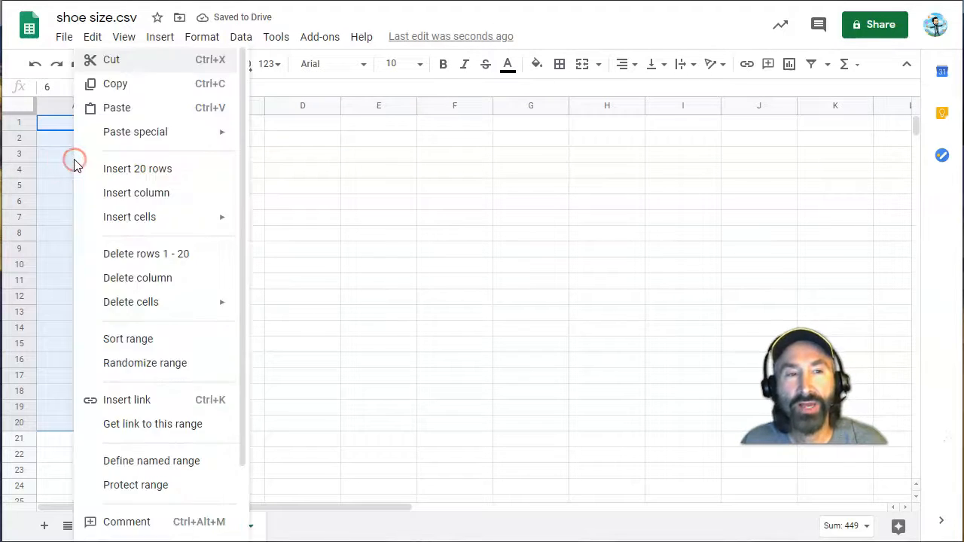
{"action": "left_click", "coordinate": [88, 82]}
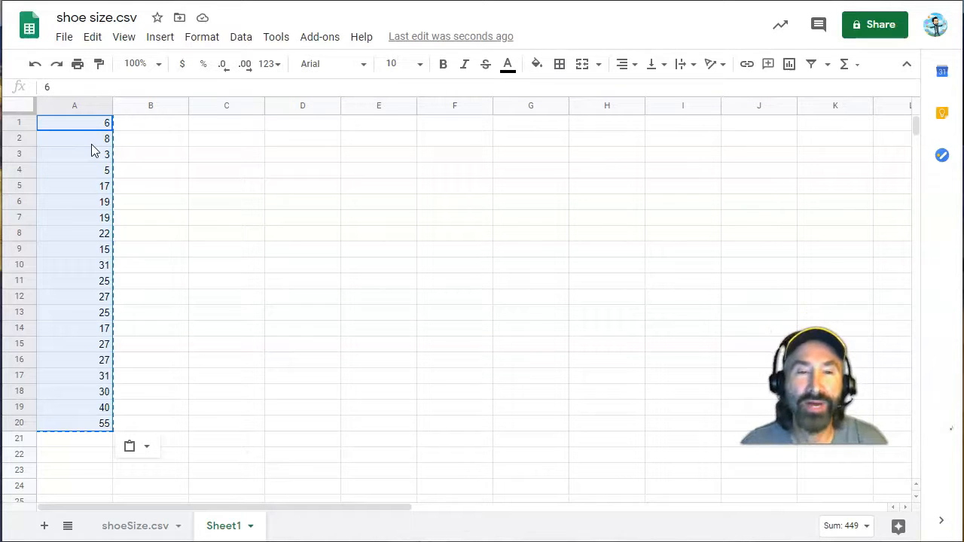
{"action": "left_click", "coordinate": [216, 123]}
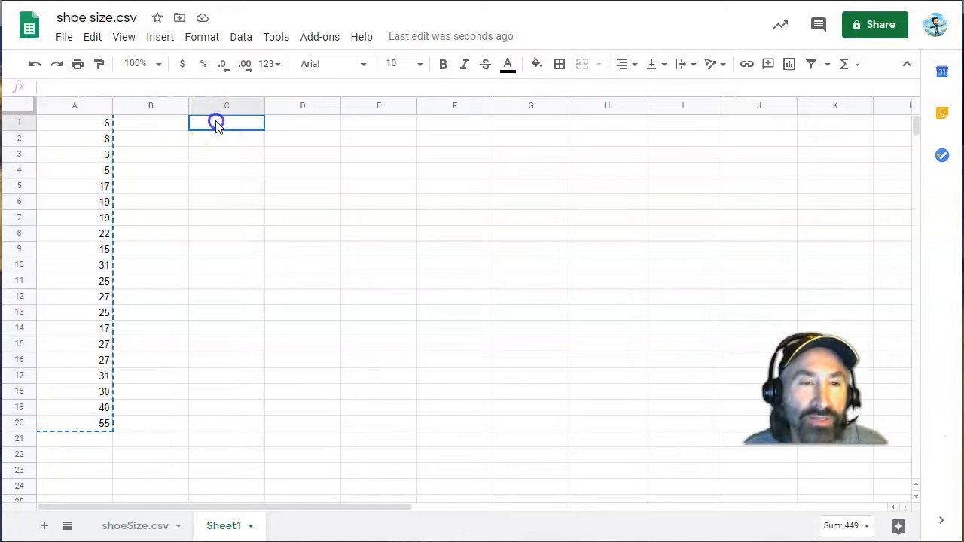
{"action": "left_click_drag", "start_coordinate": [254, 125], "coordinate": [812, 120]}
{"action": "left_click", "coordinate": [384, 152]}
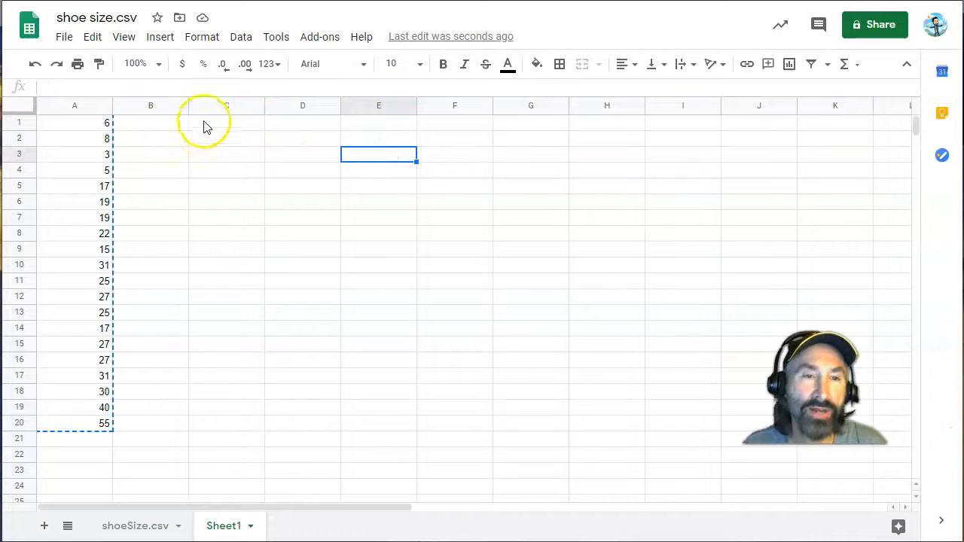
{"action": "left_click", "coordinate": [204, 125]}
{"action": "left_click_drag", "start_coordinate": [95, 123], "coordinate": [79, 396]}
{"action": "left_click", "coordinate": [224, 127]}
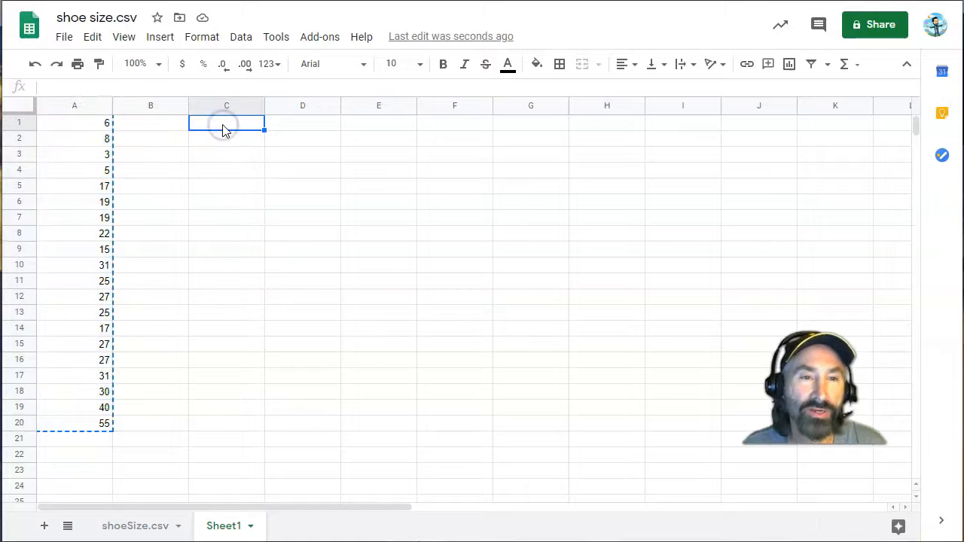
{"action": "right_click", "coordinate": [224, 129]}
{"action": "mouse_move", "coordinate": [245, 131]}
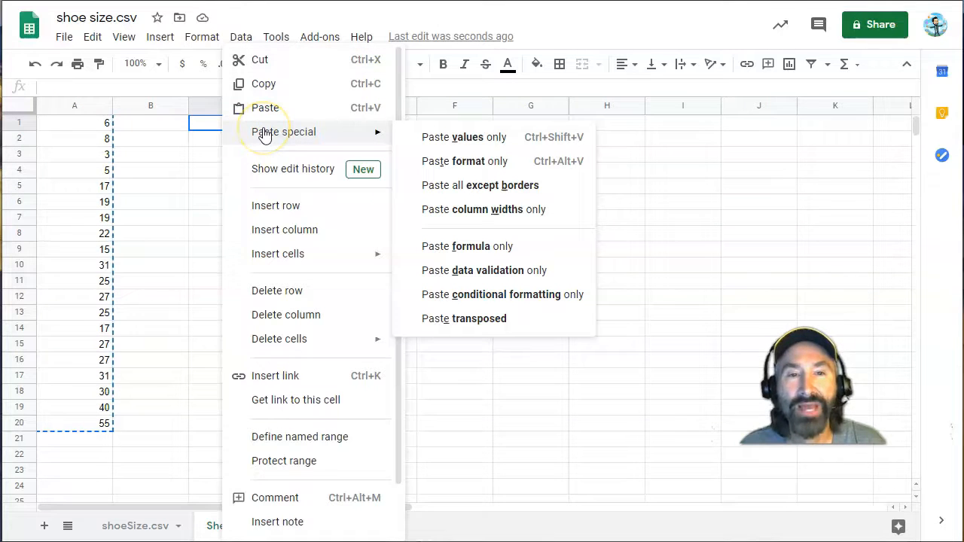
{"action": "left_click", "coordinate": [519, 324]}
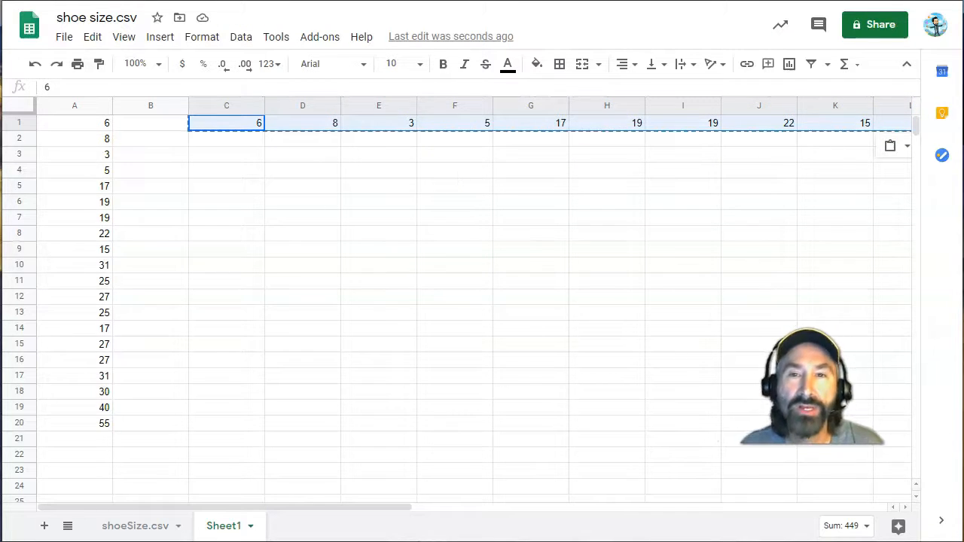
- Switch to the main.r script in Repl.it and paste the transposed fat content values inside parentheses after x = c on line 4
{"action": "key", "text": "ctrl+Tab"}
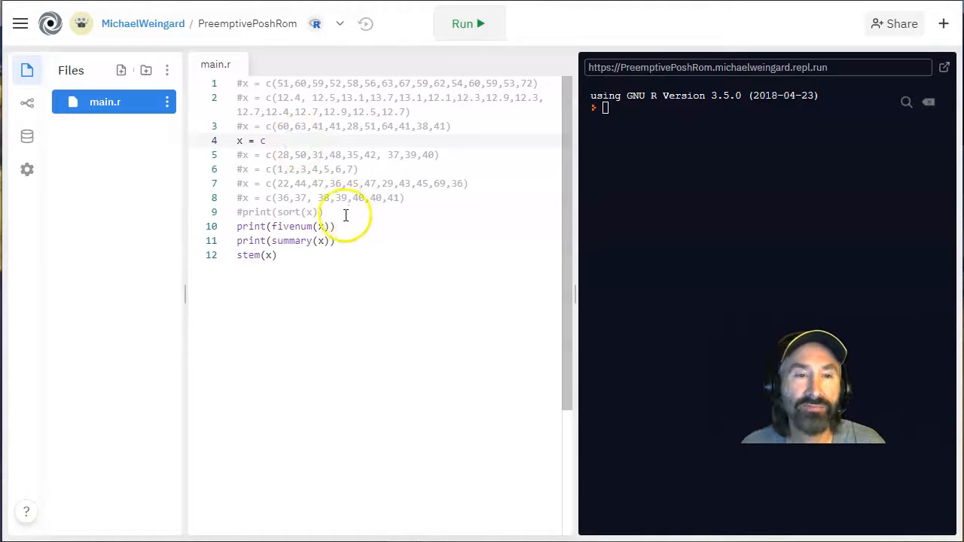
{"action": "type", "text": "("}
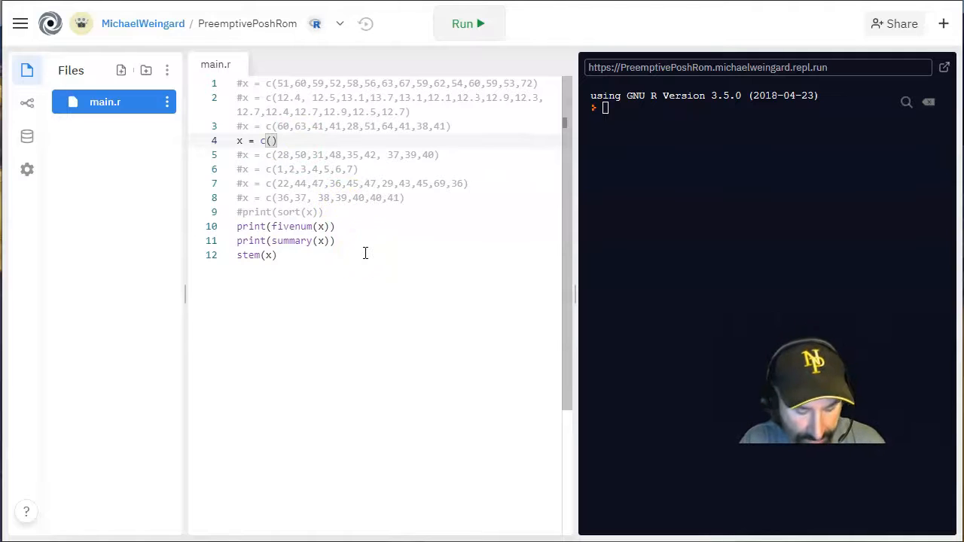
{"action": "key", "text": "ctrl+v"}
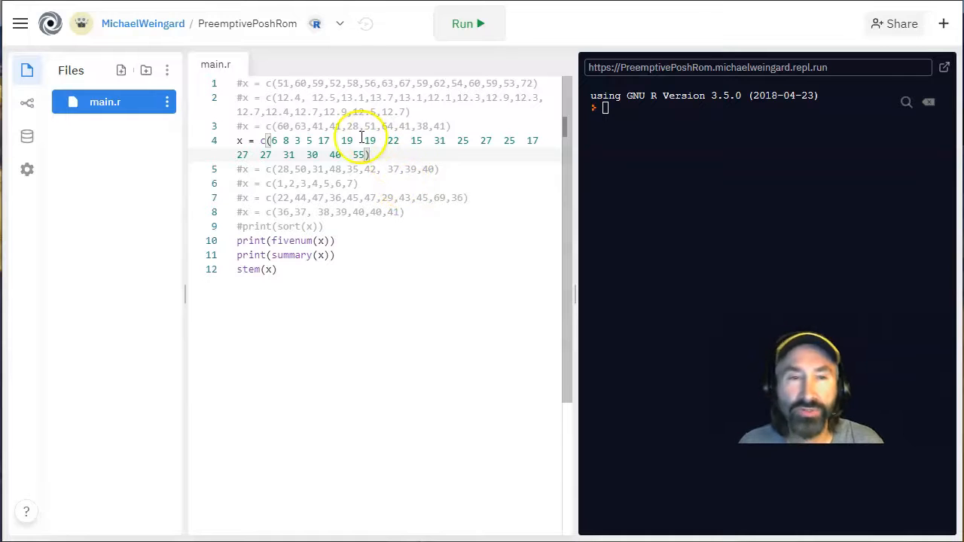
- Examine the spacing between the pasted values on line 4 to see which separator character lies between them
{"action": "left_click", "coordinate": [284, 140]}
{"action": "left_click", "coordinate": [237, 141]}
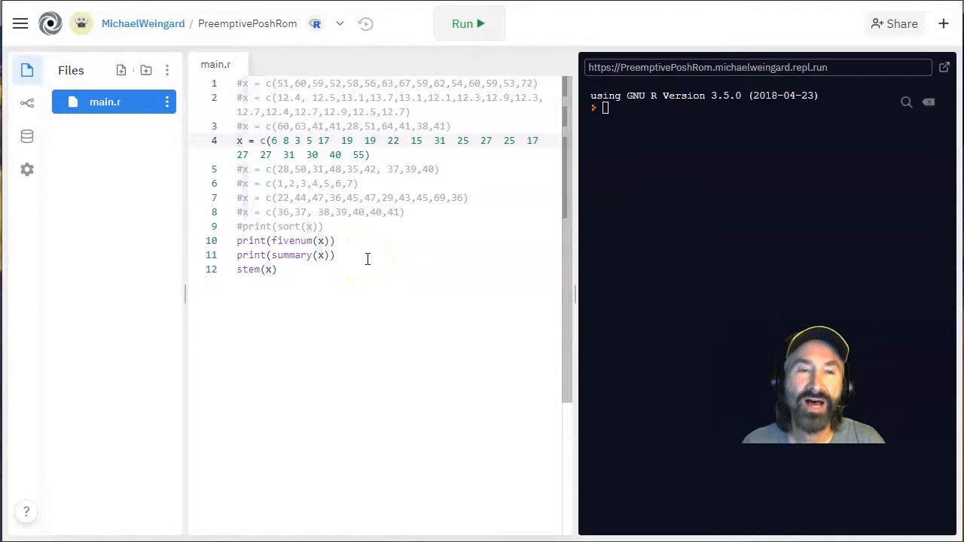
{"action": "left_click", "coordinate": [277, 141]}
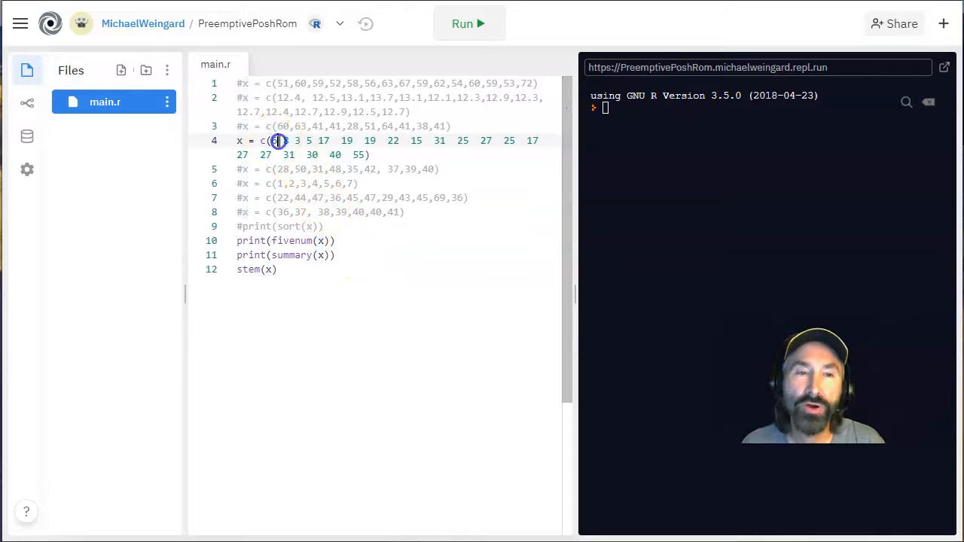
{"action": "key", "text": "Right"}
{"action": "key", "text": "Right"}
{"action": "key", "text": "Right"}
{"action": "key", "text": "Right"}
{"action": "key", "text": "Right"}
{"action": "key", "text": "Right"}
{"action": "key", "text": "Right"}
{"action": "key", "text": "Right"}
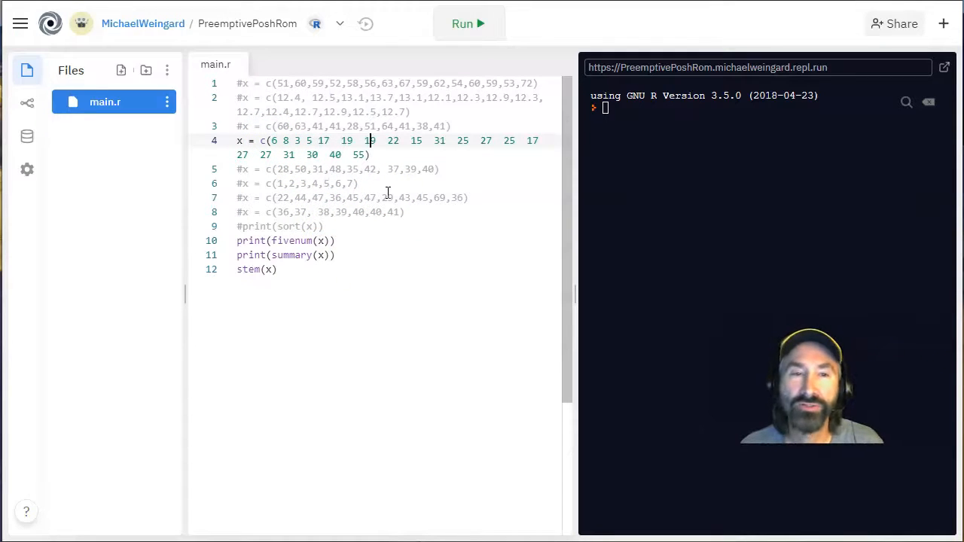
{"action": "key", "text": "Left"}
{"action": "key", "text": "Left"}
{"action": "key", "text": "Left"}
{"action": "key", "text": "Left"}
{"action": "key", "text": "Left"}
{"action": "key", "text": "Left"}
{"action": "key", "text": "Left"}
{"action": "key", "text": "Left"}
{"action": "key", "text": "Left"}
{"action": "key", "text": "Left"}
{"action": "key", "text": "Left"}
{"action": "key", "text": "Left"}
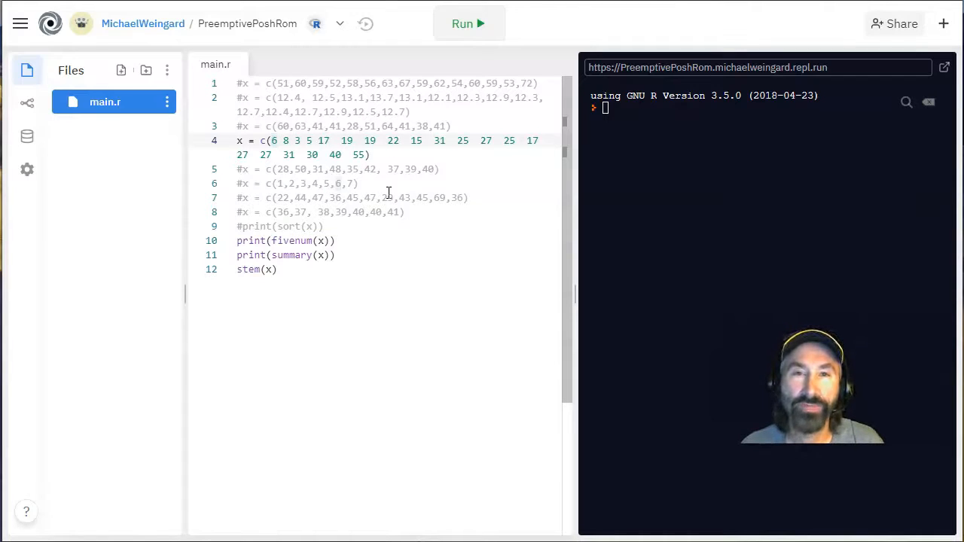
{"action": "key", "text": "Right"}
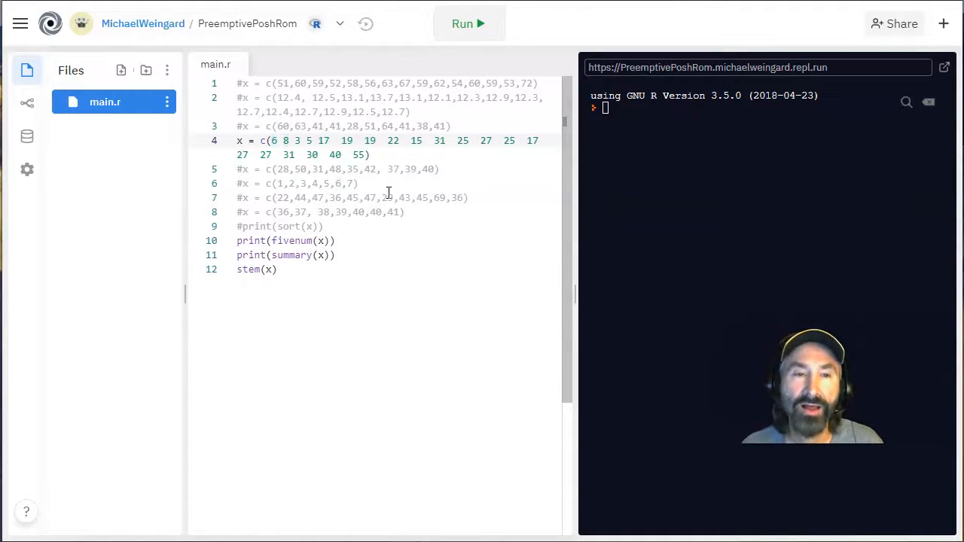
{"action": "key", "text": "Right"}
{"action": "key", "text": "Right"}
{"action": "key", "text": "Right"}
{"action": "key", "text": "Right"}
{"action": "key", "text": "Right"}
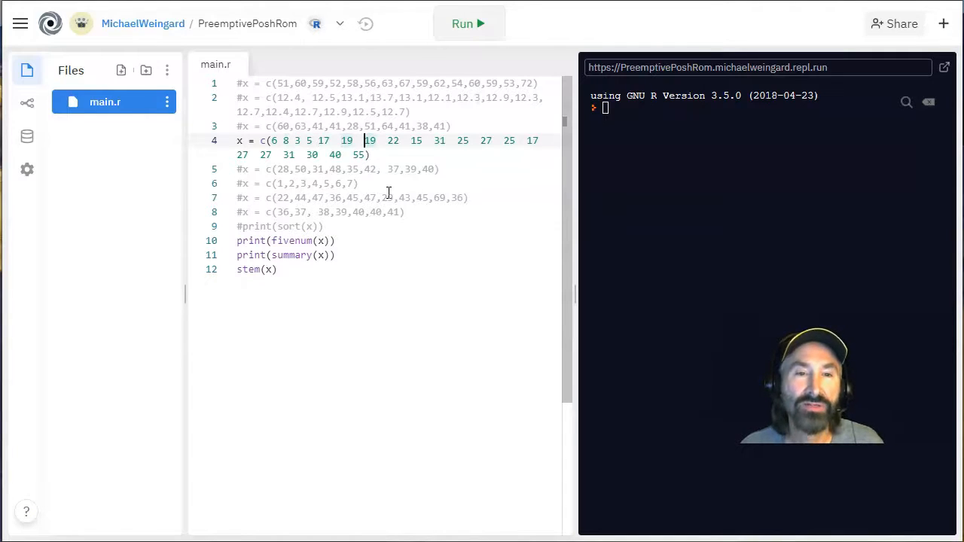
{"action": "key", "text": "Right"}
{"action": "key", "text": "Right"}
{"action": "key", "text": "Right"}
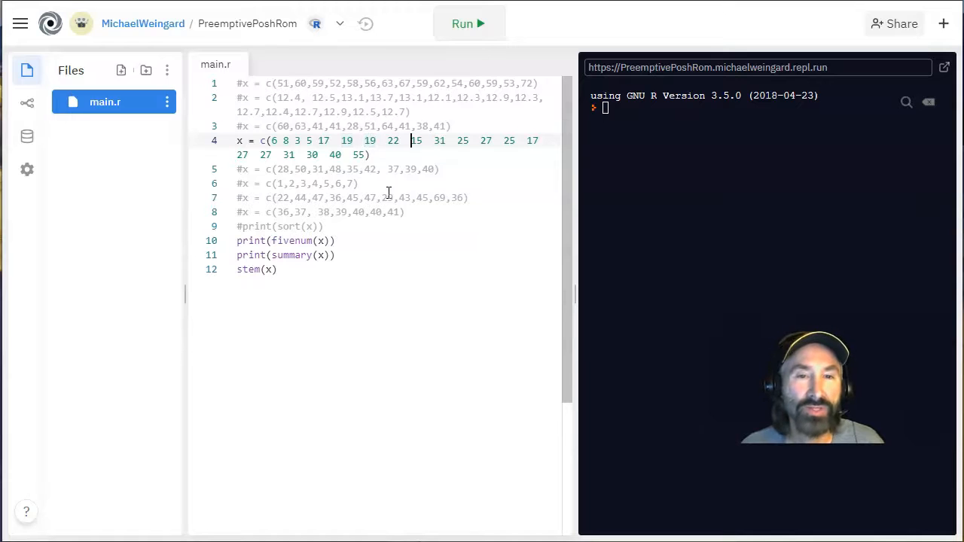
{"action": "key", "text": "Right"}
{"action": "key", "text": "Right"}
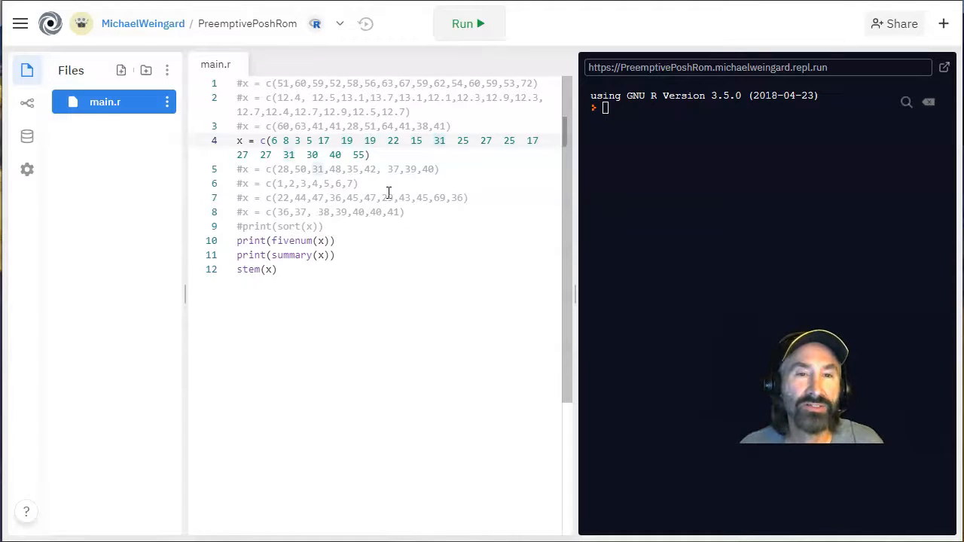
{"action": "key", "text": "Left"}
{"action": "key", "text": "Left"}
{"action": "key", "text": "Left"}
{"action": "key", "text": "Left"}
{"action": "key", "text": "Left"}
{"action": "key", "text": "Left"}
{"action": "key", "text": "Left"}
{"action": "key", "text": "Left"}
{"action": "key", "text": "Left"}
{"action": "key", "text": "Left"}
{"action": "key", "text": "Left"}
{"action": "key", "text": "Left"}
{"action": "key", "text": "Left"}
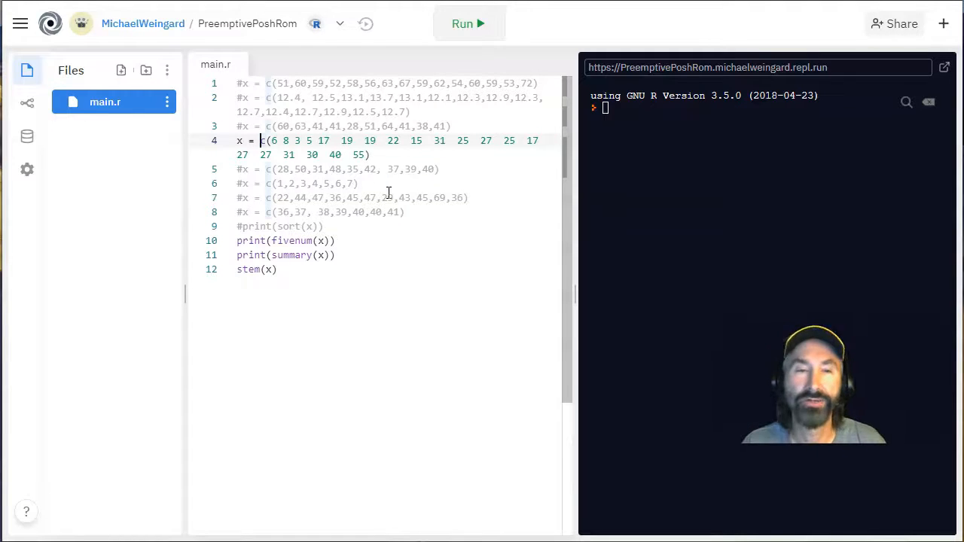
{"action": "key", "text": "Right"}
{"action": "key", "text": "Right"}
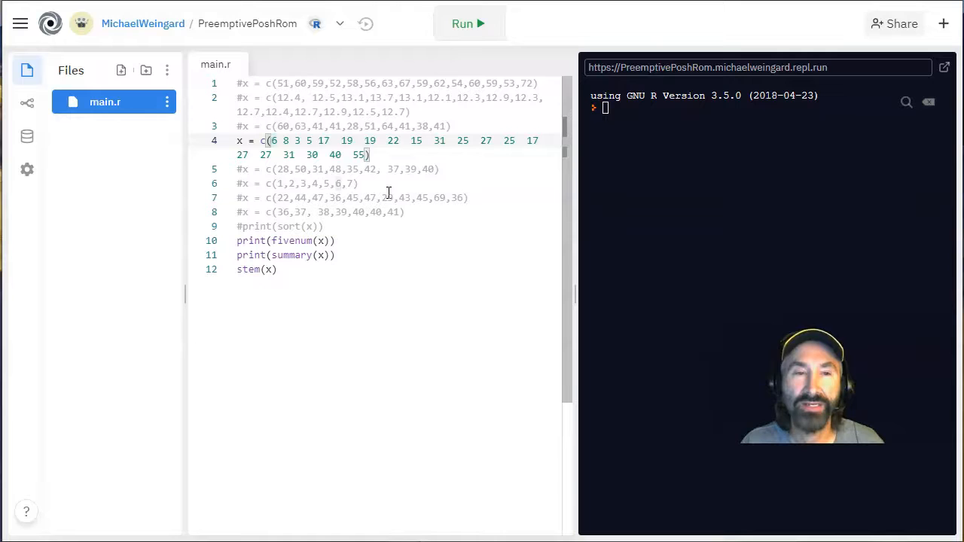
- Open find and replace in the script and clear both the search text and the replacement text
{"action": "key", "text": "ctrl+h"}
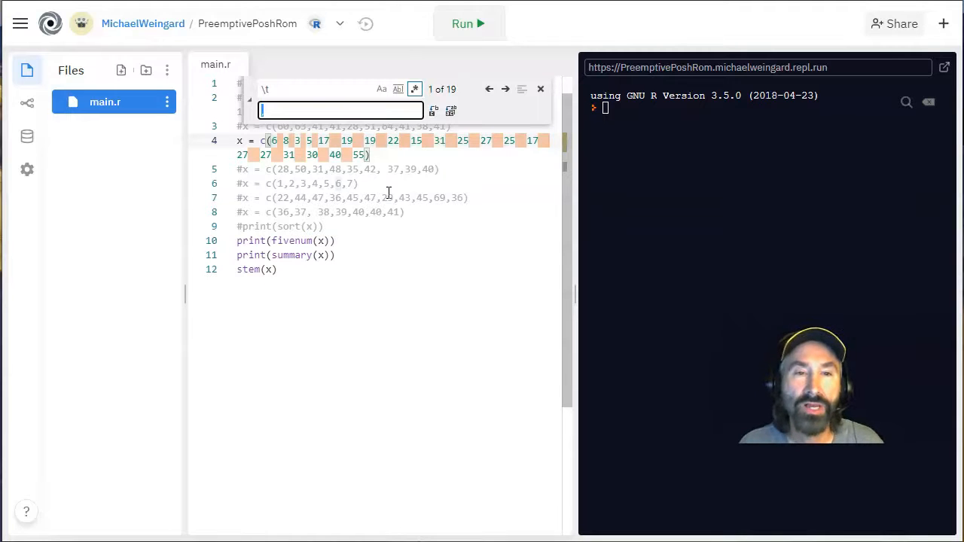
{"action": "left_click_drag", "start_coordinate": [280, 89], "coordinate": [249, 92]}
{"action": "key", "text": "BackSpace"}
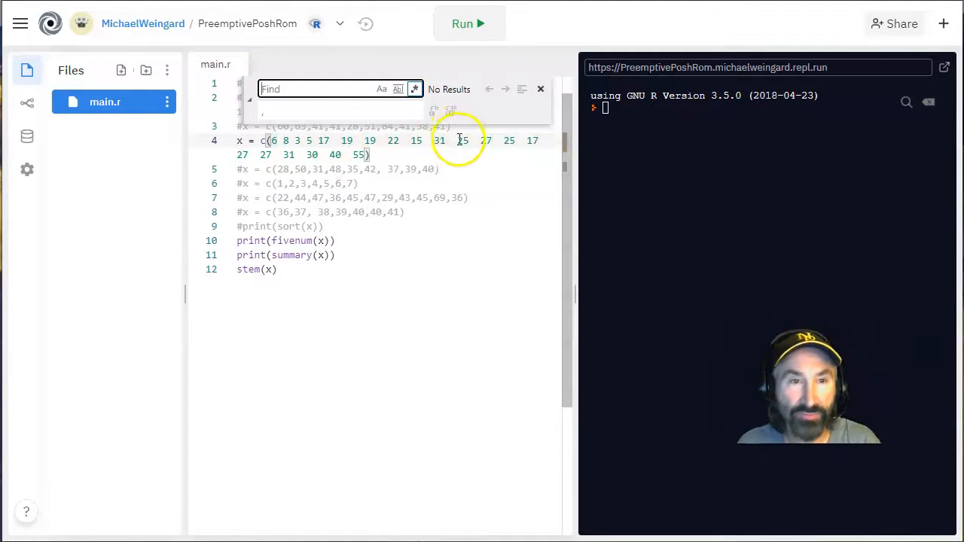
{"action": "left_click", "coordinate": [267, 111]}
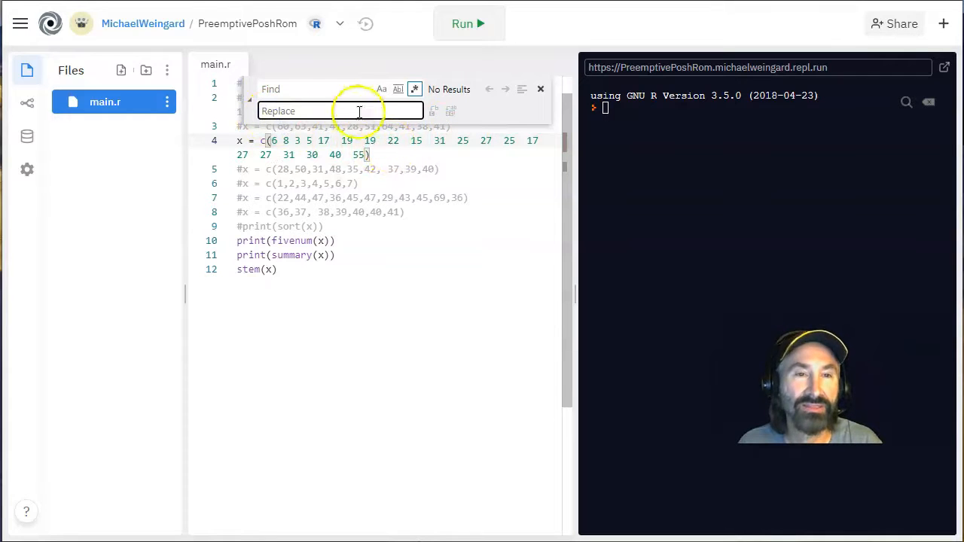
{"action": "left_click", "coordinate": [307, 90]}
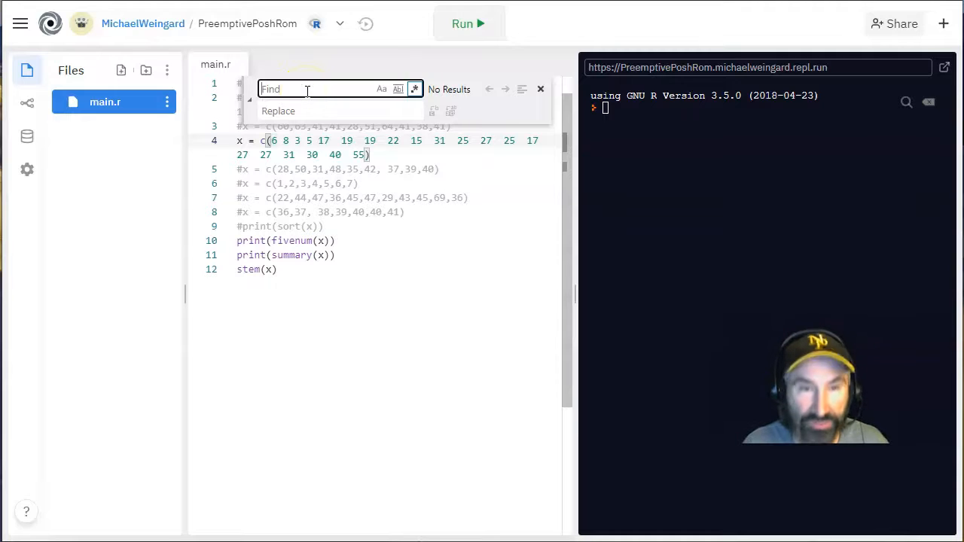
{"action": "left_click", "coordinate": [381, 91]}
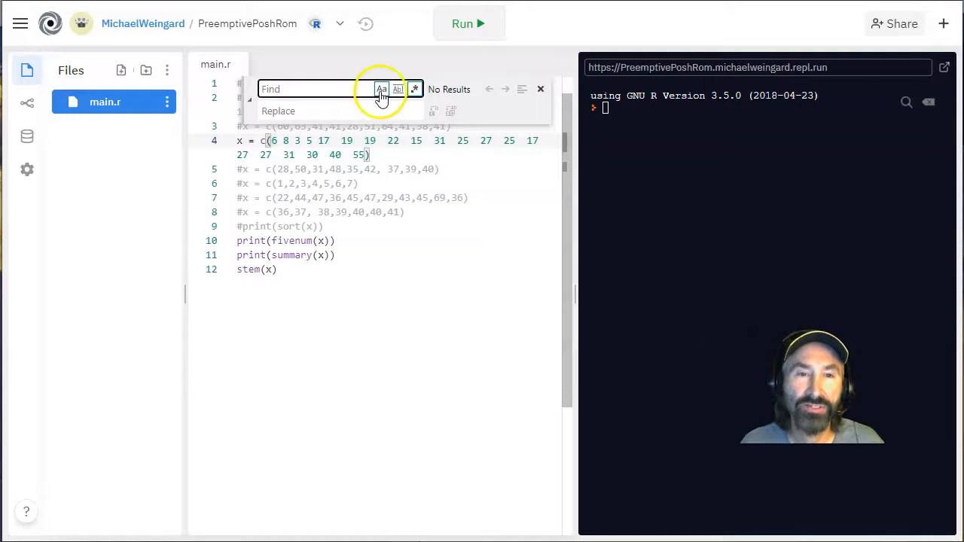
{"action": "left_click", "coordinate": [397, 90]}
{"action": "left_click", "coordinate": [384, 91]}
{"action": "left_click", "coordinate": [399, 92]}
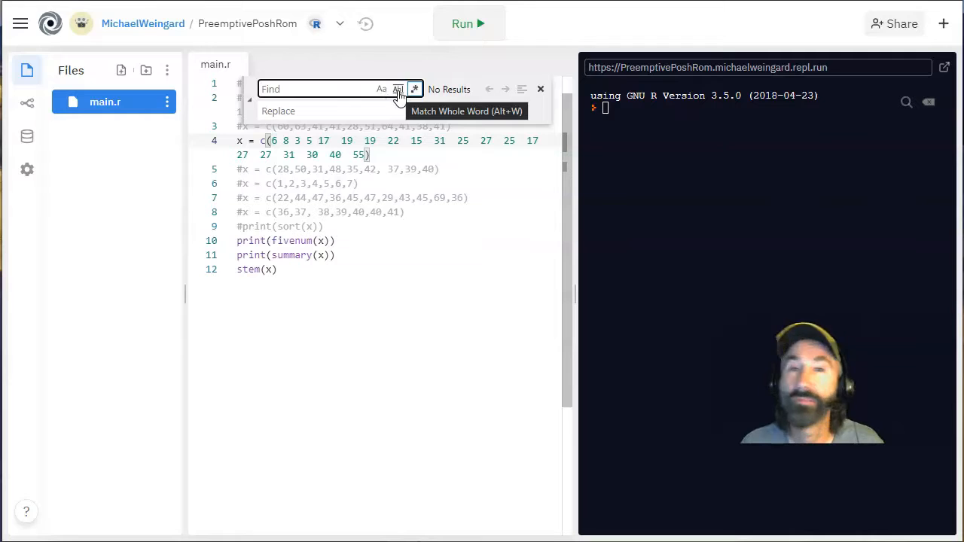
{"action": "left_click", "coordinate": [410, 91]}
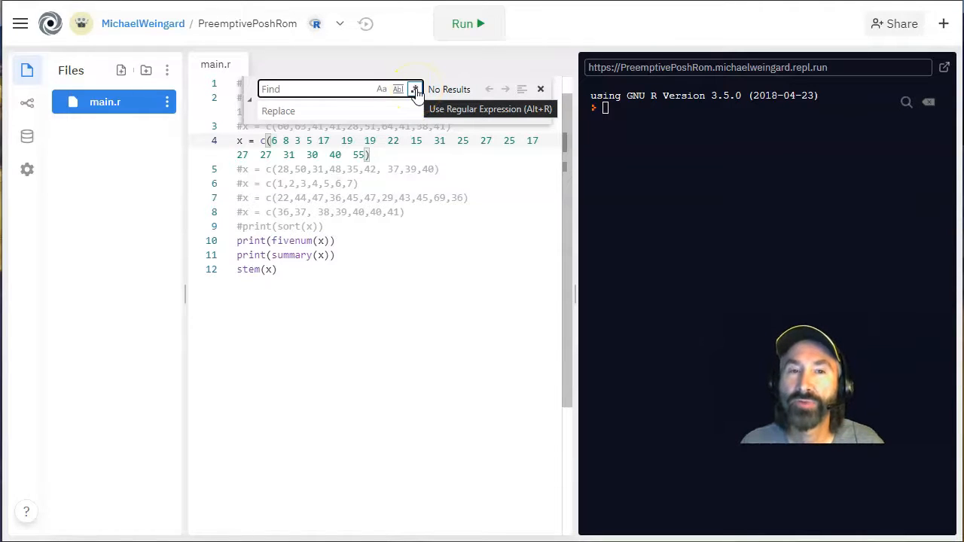
{"action": "left_click", "coordinate": [417, 92]}
{"action": "left_click", "coordinate": [417, 92]}
{"action": "left_click", "coordinate": [415, 92]}
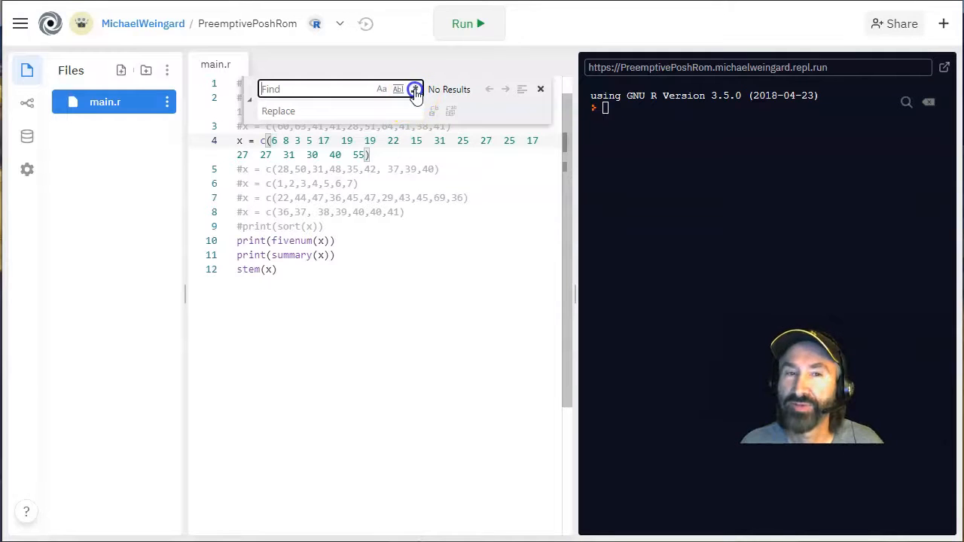
{"action": "left_click", "coordinate": [414, 91]}
- Set the regular expression search text to \t to find the tabs between the values
{"action": "left_click", "coordinate": [298, 87]}
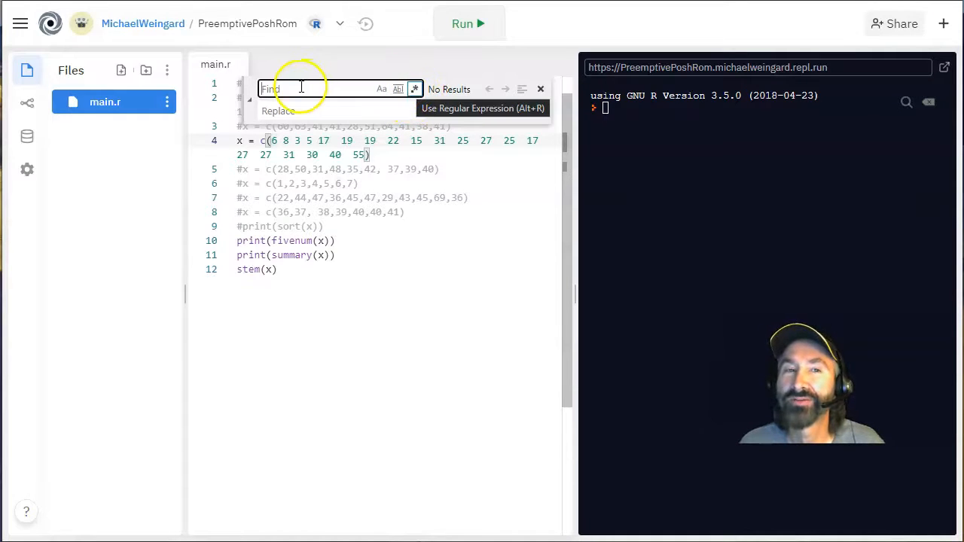
{"action": "type", "text": "\\"}
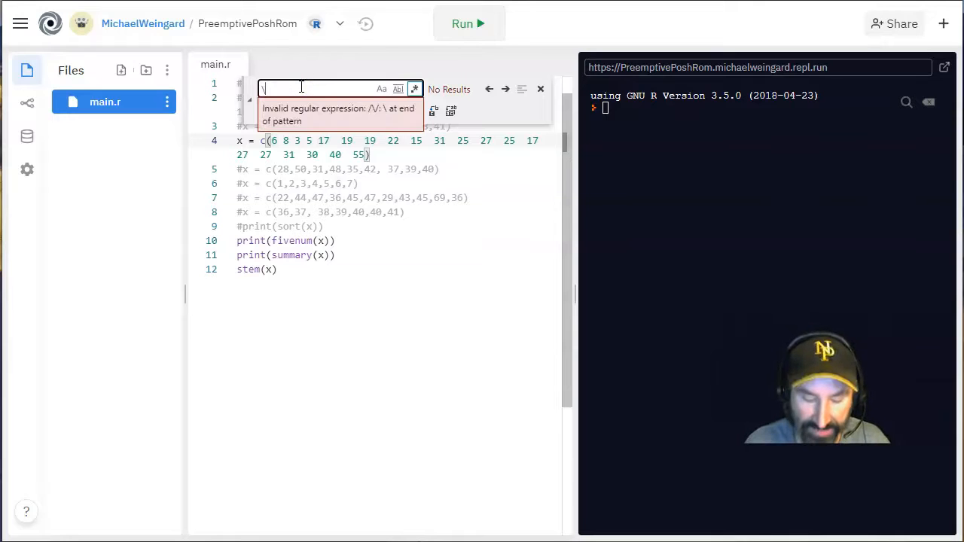
{"action": "type", "text": "t"}
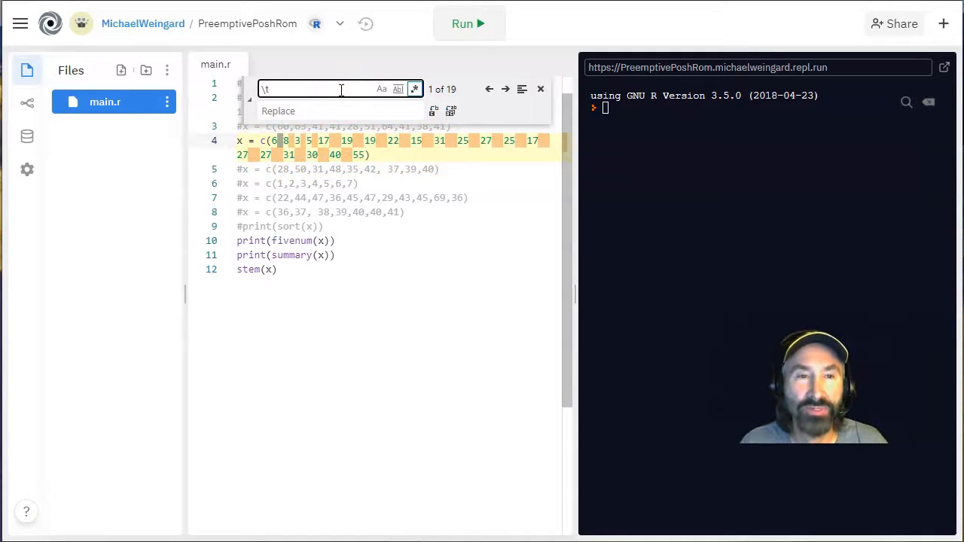
{"action": "key", "text": "BackSpace"}
{"action": "key", "text": "BackSpace"}
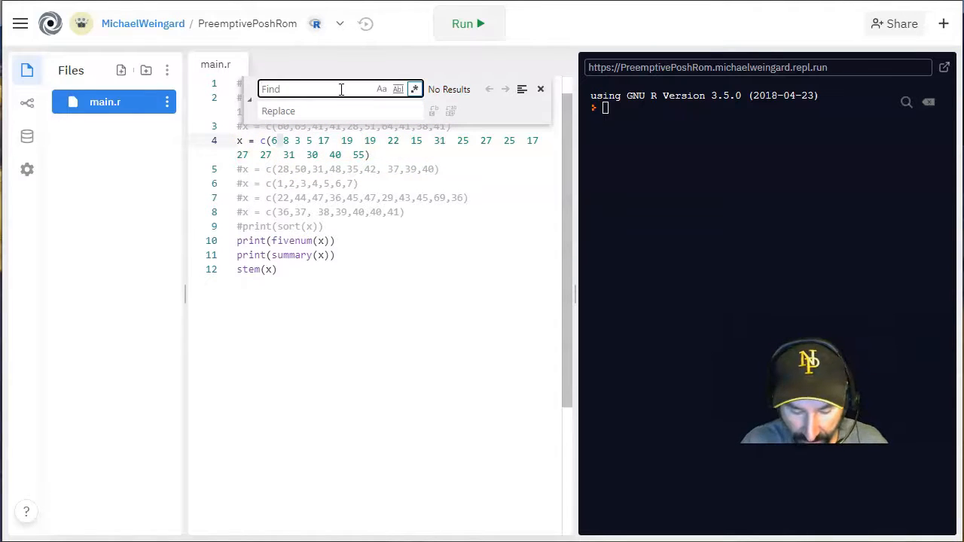
{"action": "type", "text": "\\t"}
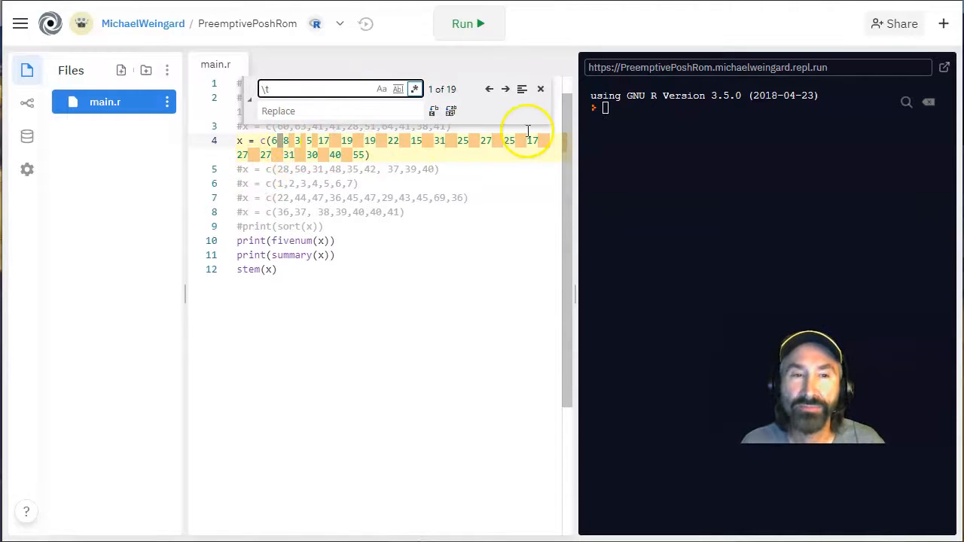
- Replace every tab between the values on line 4 with a comma, and close find and replace
{"action": "left_click", "coordinate": [313, 111]}
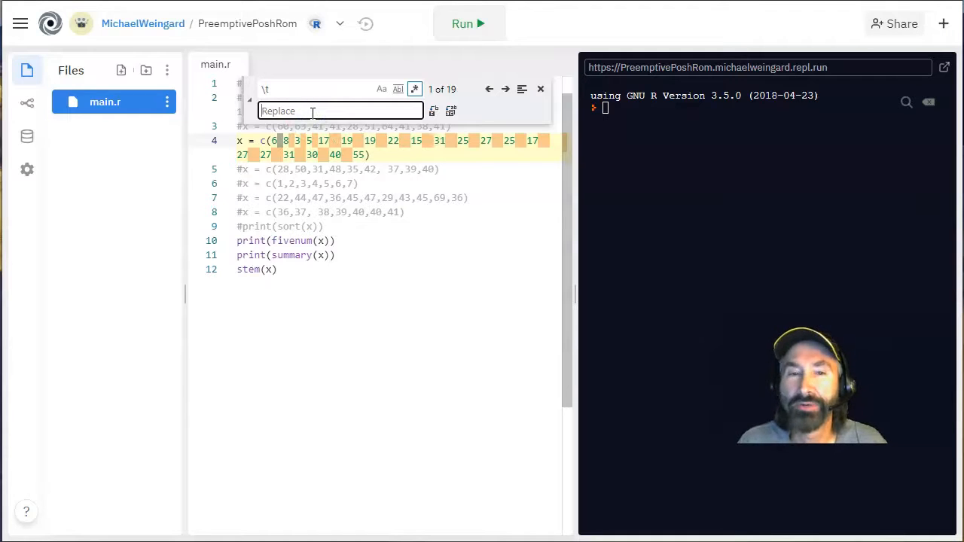
{"action": "type", "text": ","}
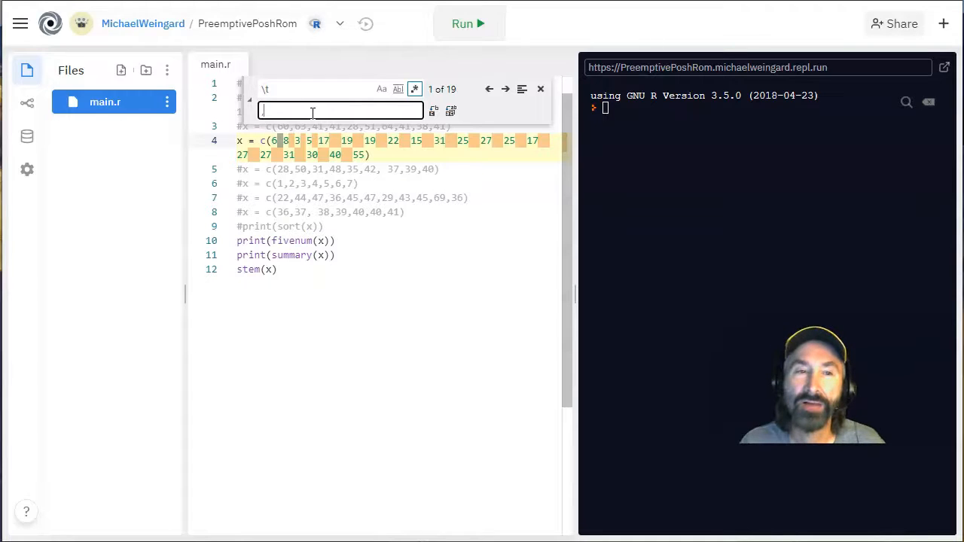
{"action": "key", "text": "Return"}
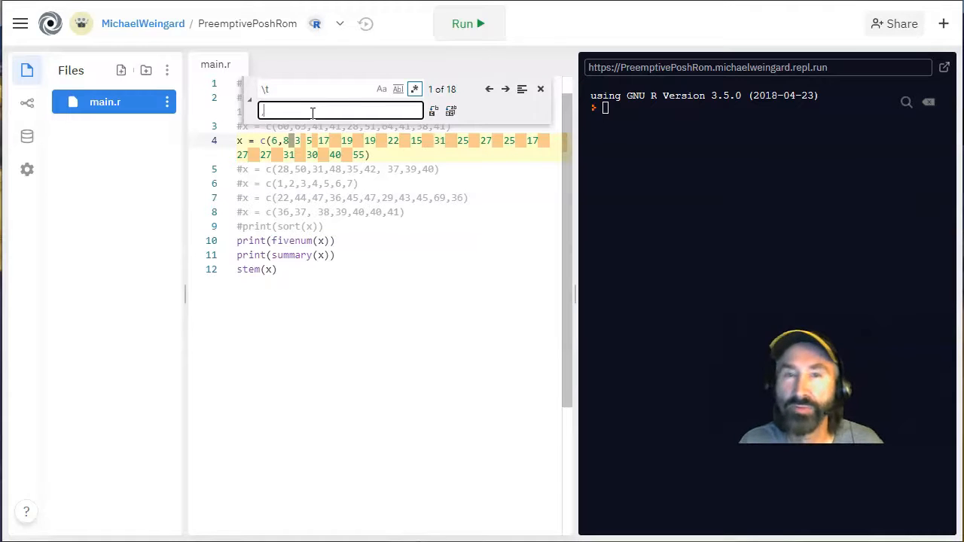
{"action": "key", "text": "Return"}
{"action": "key", "text": "Return"}
{"action": "key", "text": "Return"}
{"action": "key", "text": "Return"}
{"action": "key", "text": "Return"}
{"action": "key", "text": "Return"}
{"action": "key", "text": "Return"}
{"action": "key", "text": "Return"}
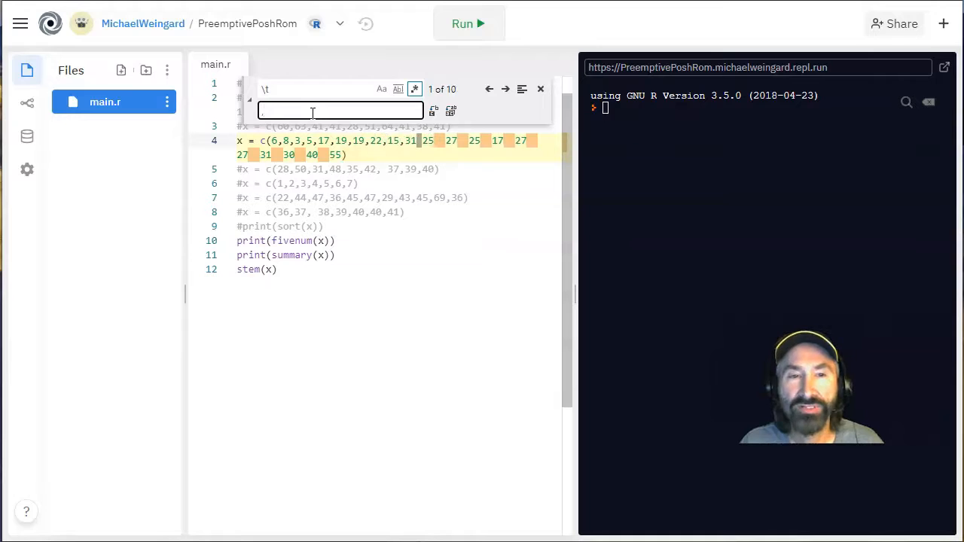
{"action": "key", "text": "Return"}
{"action": "key", "text": "Return"}
{"action": "key", "text": "Return"}
{"action": "key", "text": "Return"}
{"action": "key", "text": "Return"}
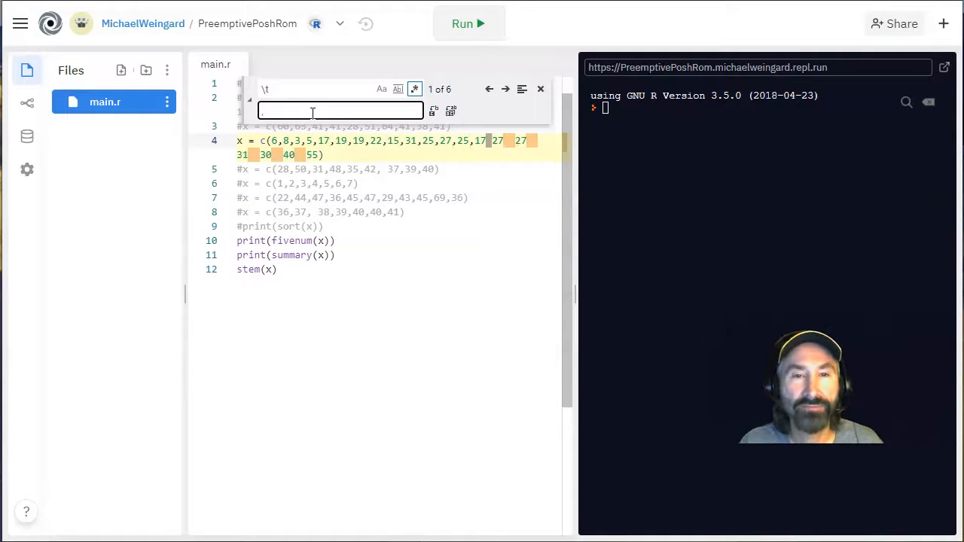
{"action": "key", "text": "Return"}
{"action": "key", "text": "Return"}
{"action": "key", "text": "Return"}
{"action": "key", "text": "Return"}
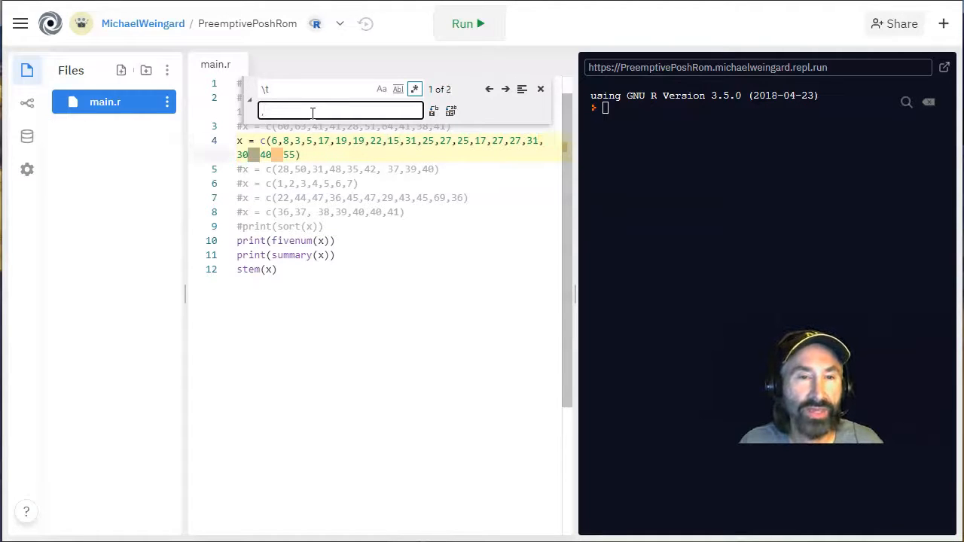
{"action": "key", "text": "Return"}
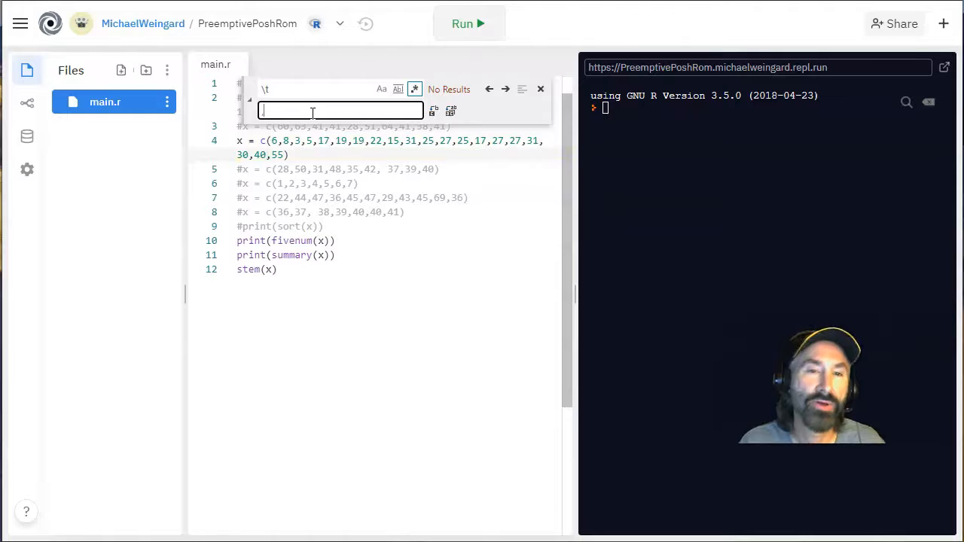
{"action": "left_click", "coordinate": [541, 90]}
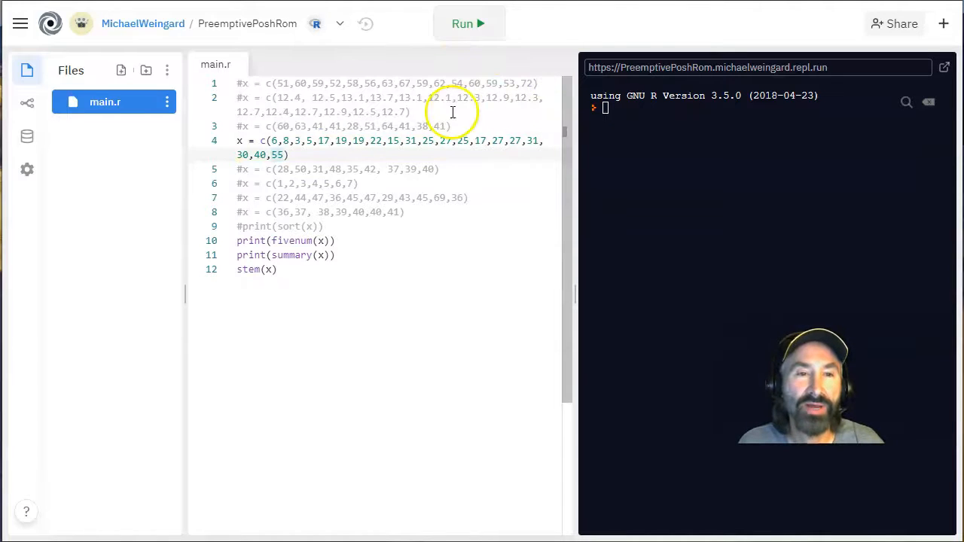
{"action": "left_click", "coordinate": [403, 155]}
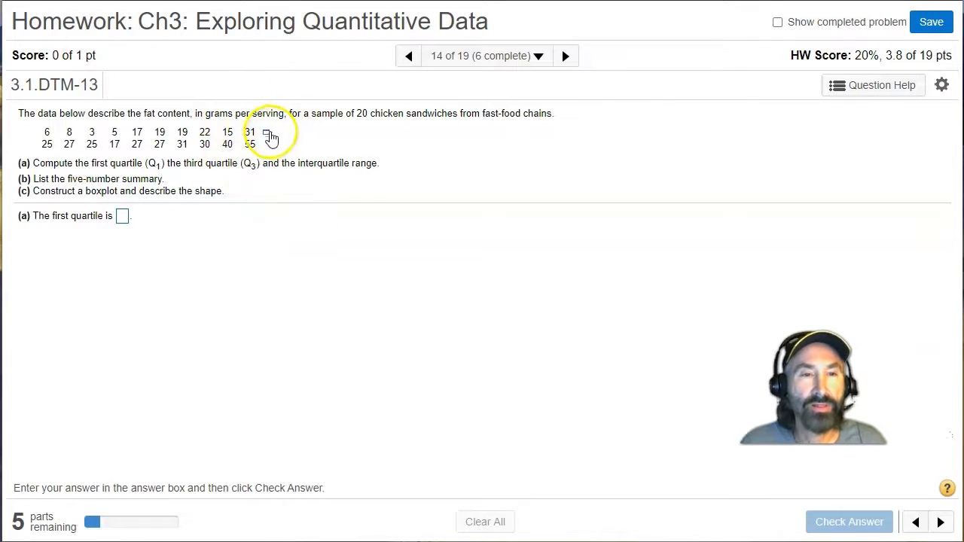
- Copy the 20 chicken sandwich fat values from the homework question to the clipboard with the Comma delimiter
{"action": "left_click", "coordinate": [266, 133]}
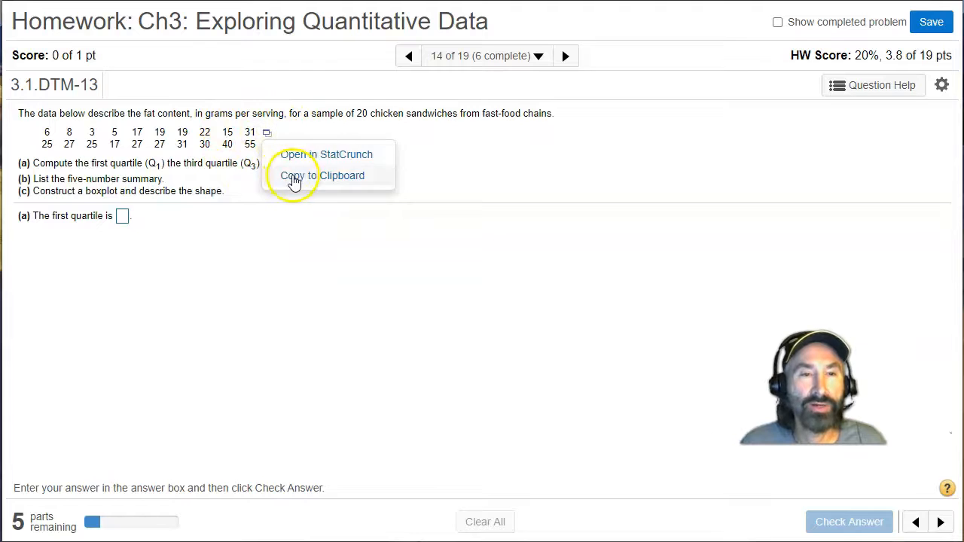
{"action": "left_click", "coordinate": [294, 177]}
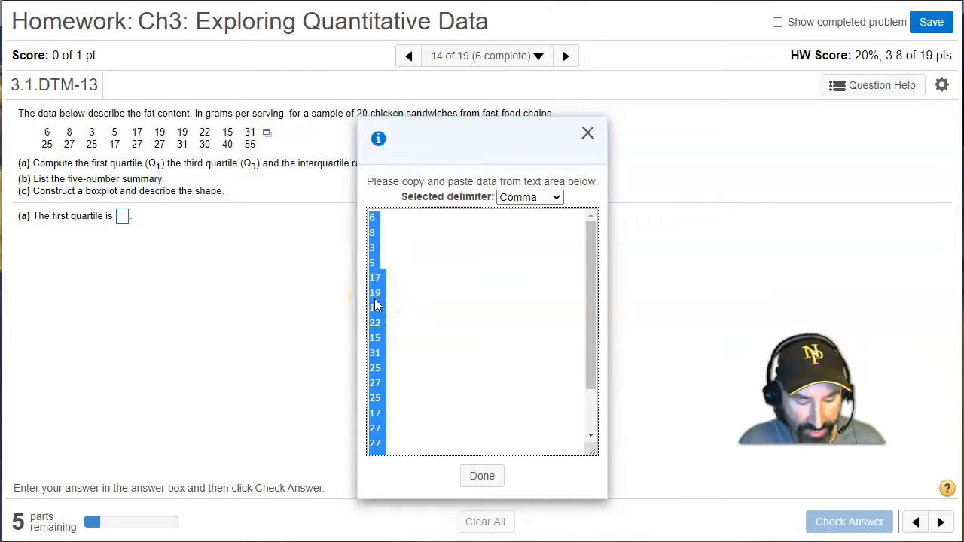
{"action": "left_click", "coordinate": [486, 473]}
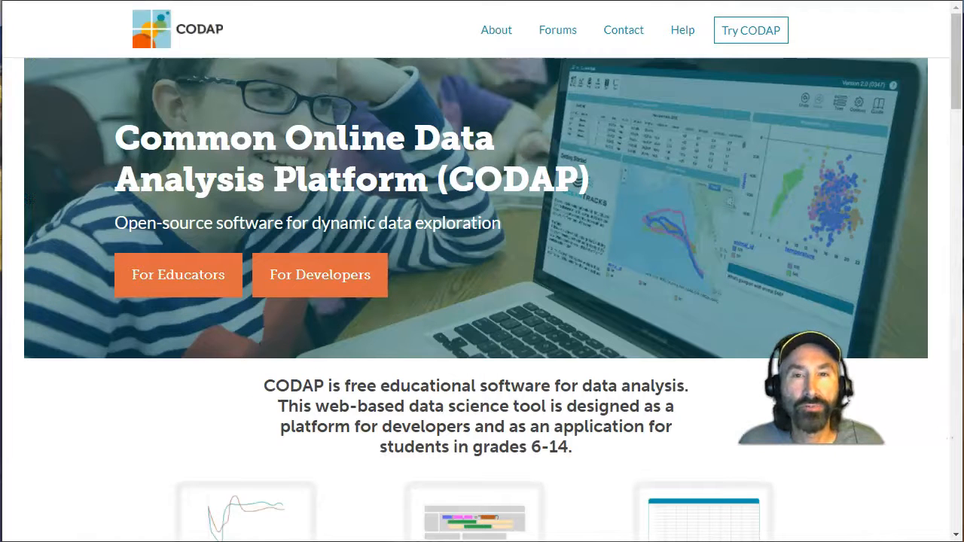
- Switch to the CODAP website, launch the CODAP web application, and create a new document
{"action": "left_click", "coordinate": [664, 175]}
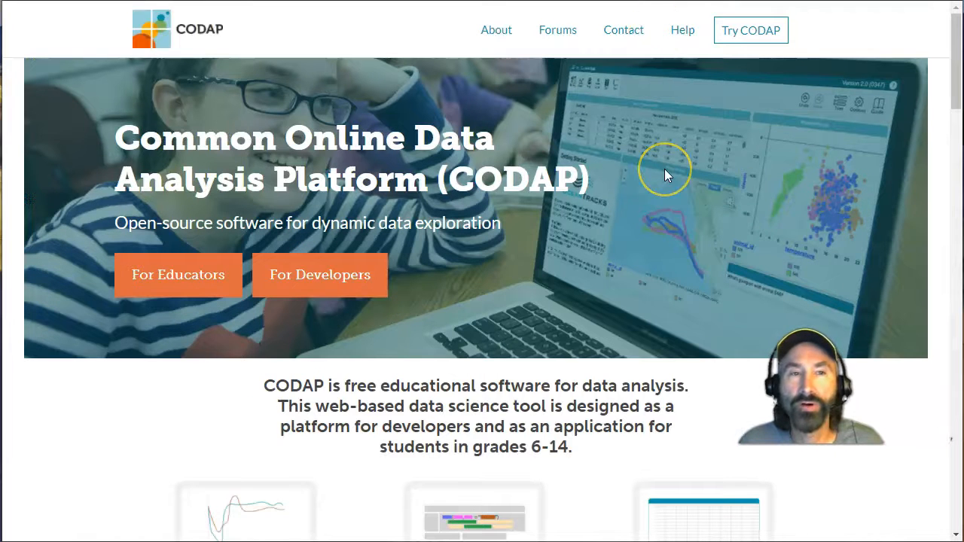
{"action": "left_click", "coordinate": [744, 38]}
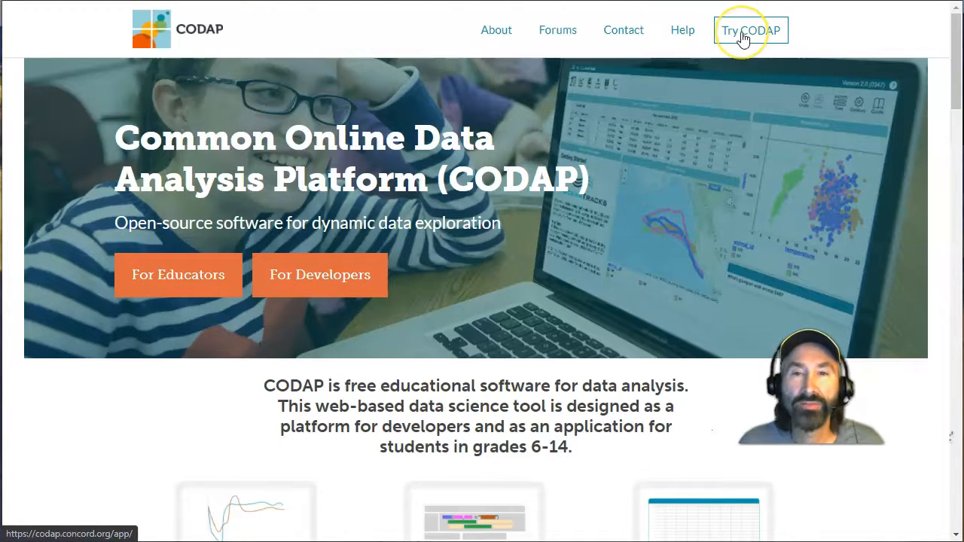
{"action": "left_click", "coordinate": [744, 38]}
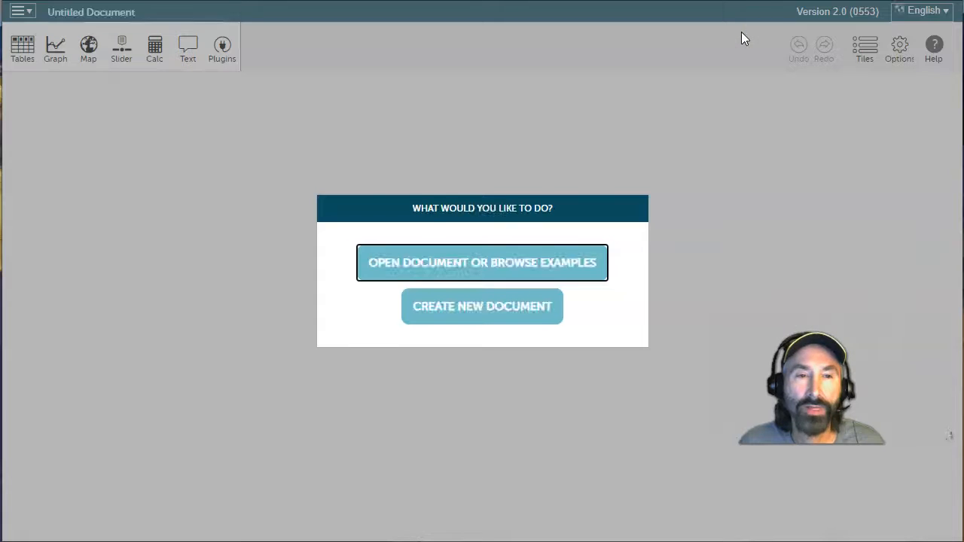
{"action": "left_click", "coordinate": [475, 309]}
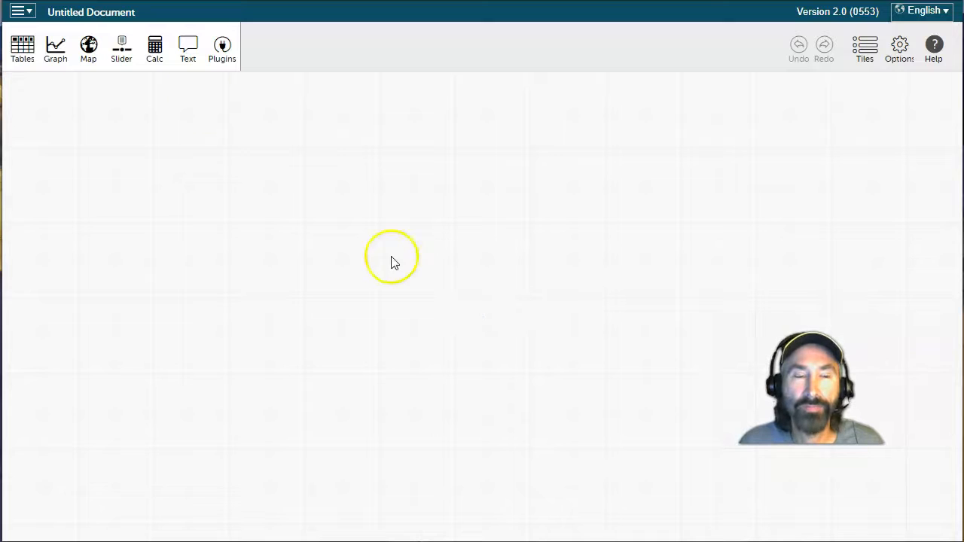
- Add a new empty data table to the document
{"action": "left_click", "coordinate": [23, 47]}
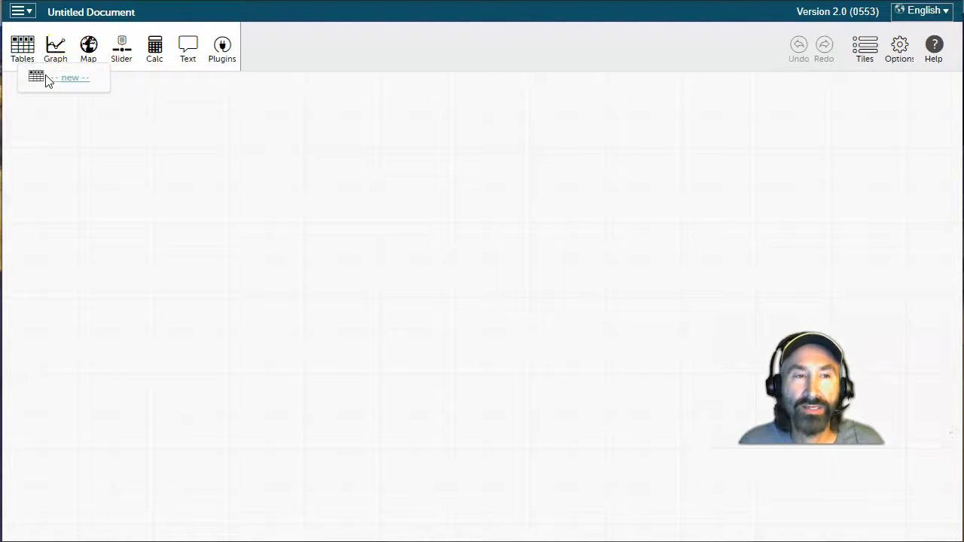
{"action": "left_click", "coordinate": [46, 79]}
{"action": "left_click_drag", "start_coordinate": [140, 222], "coordinate": [244, 364]}
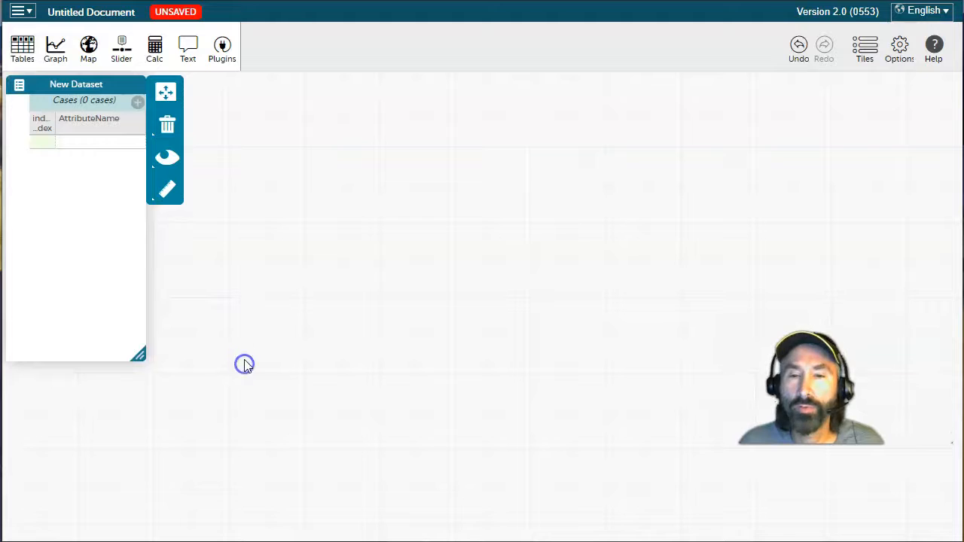
{"action": "left_click", "coordinate": [273, 194]}
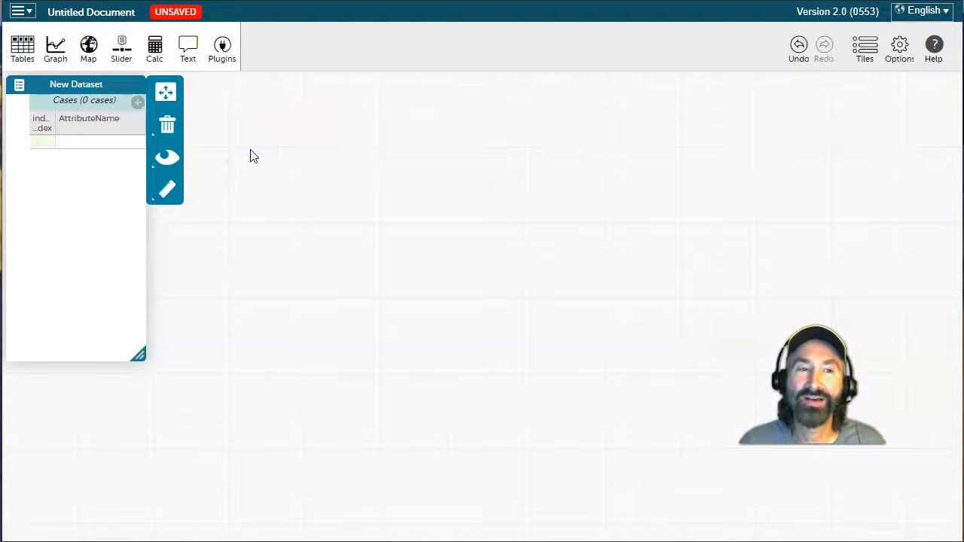
- Try to paste the copied values into the first AttributeName cell, and clear the cell again
{"action": "left_click", "coordinate": [110, 143]}
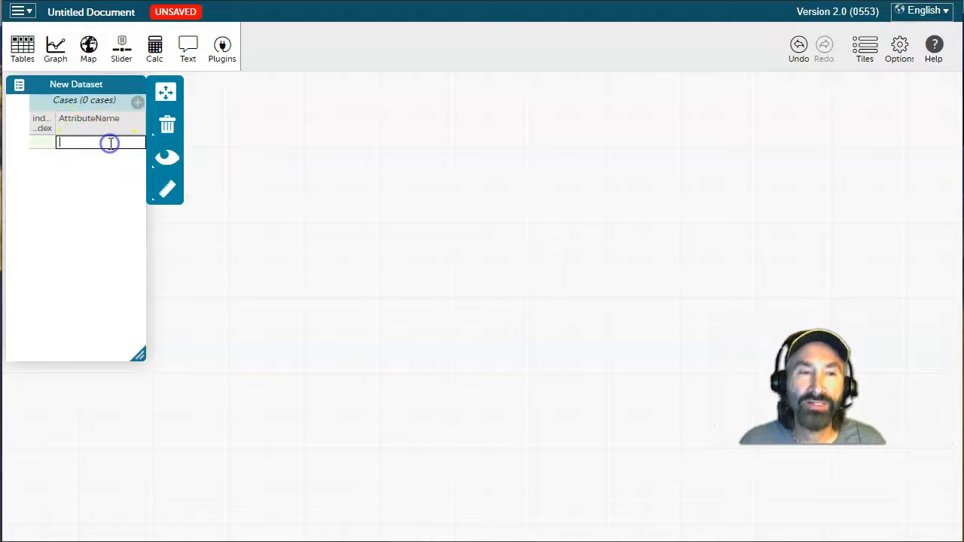
{"action": "key", "text": "ctrl+v"}
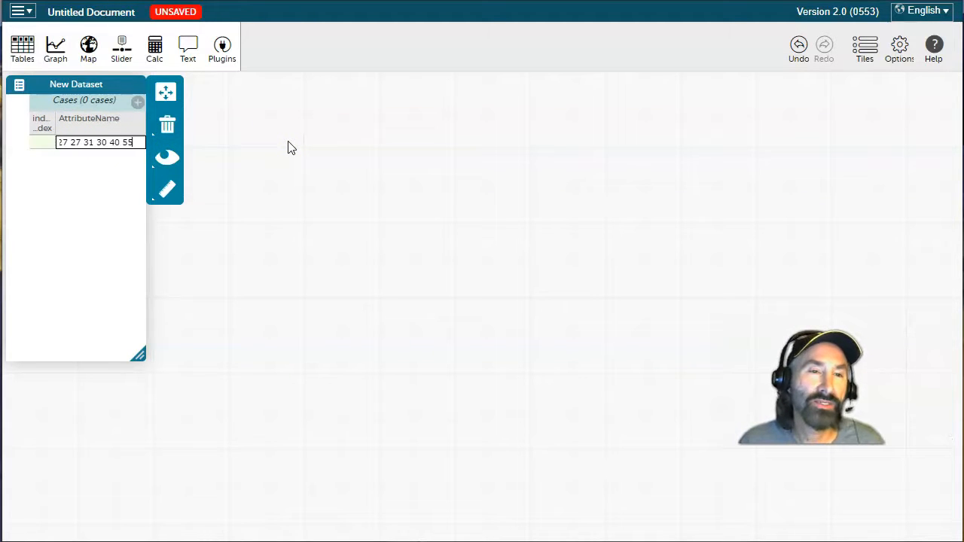
{"action": "left_click", "coordinate": [287, 144]}
{"action": "key", "text": "BackSpace"}
{"action": "key", "text": "BackSpace"}
{"action": "key", "text": "BackSpace"}
{"action": "key", "text": "BackSpace"}
{"action": "key", "text": "BackSpace"}
{"action": "key", "text": "BackSpace"}
{"action": "key", "text": "BackSpace"}
{"action": "key", "text": "BackSpace"}
{"action": "key", "text": "BackSpace"}
{"action": "key", "text": "BackSpace"}
{"action": "key", "text": "BackSpace"}
{"action": "key", "text": "BackSpace"}
{"action": "key", "text": "BackSpace"}
{"action": "key", "text": "BackSpace"}
{"action": "key", "text": "BackSpace"}
{"action": "key", "text": "BackSpace"}
{"action": "key", "text": "BackSpace"}
{"action": "key", "text": "BackSpace"}
{"action": "key", "text": "BackSpace"}
{"action": "key", "text": "BackSpace"}
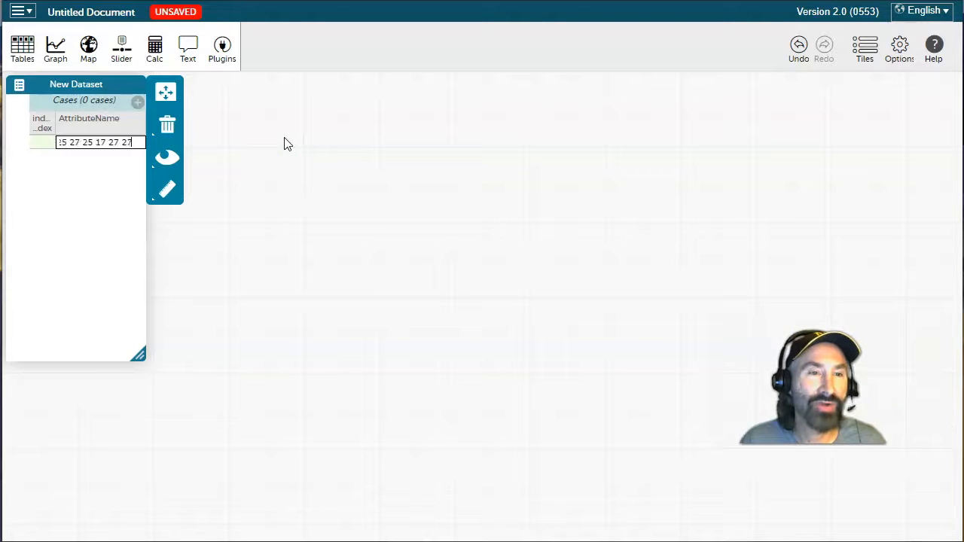
{"action": "key", "text": "BackSpace"}
{"action": "key", "text": "BackSpace"}
{"action": "key", "text": "BackSpace"}
{"action": "key", "text": "BackSpace"}
{"action": "key", "text": "BackSpace"}
{"action": "key", "text": "BackSpace"}
{"action": "key", "text": "BackSpace"}
{"action": "key", "text": "BackSpace"}
{"action": "key", "text": "BackSpace"}
{"action": "key", "text": "BackSpace"}
{"action": "key", "text": "BackSpace"}
{"action": "key", "text": "BackSpace"}
{"action": "key", "text": "BackSpace"}
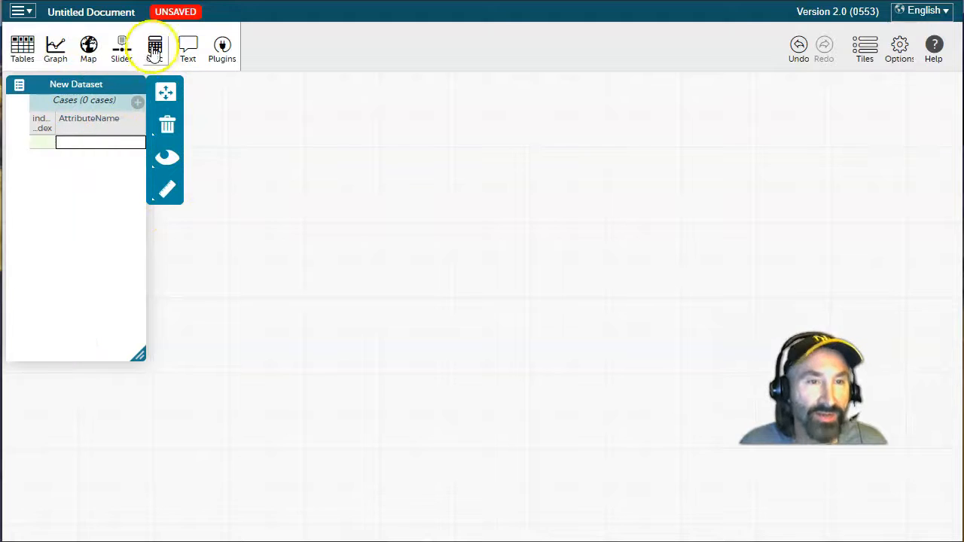
- Import the case data from the clipboard, appending it to the existing dataset, and enlarge the table to show all rows
{"action": "left_click", "coordinate": [171, 197]}
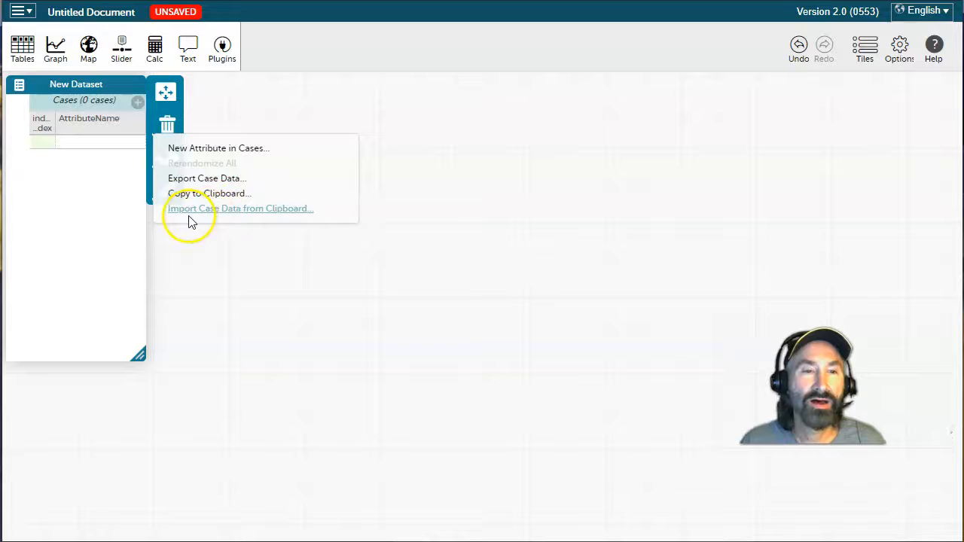
{"action": "left_click", "coordinate": [279, 209]}
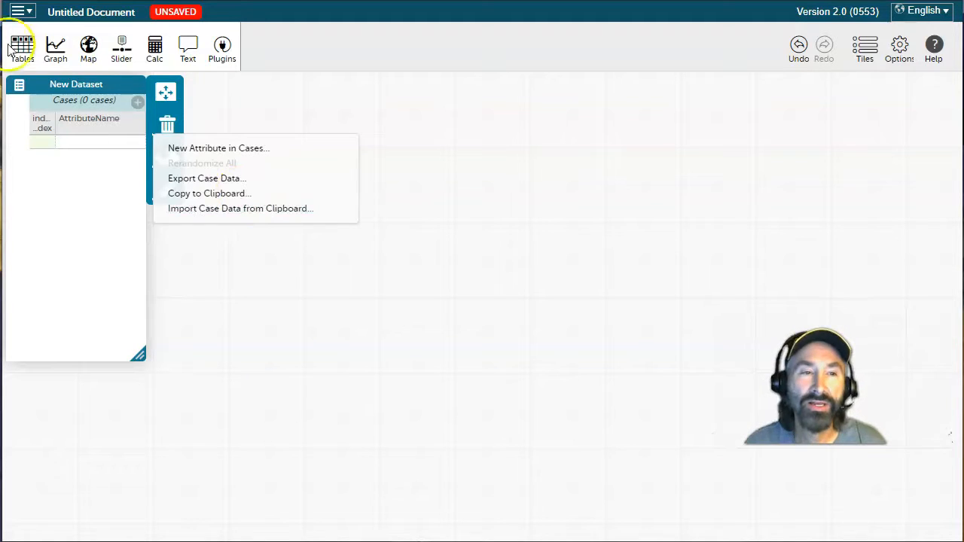
{"action": "left_click", "coordinate": [269, 210]}
{"action": "left_click_drag", "start_coordinate": [156, 82], "coordinate": [449, 98]}
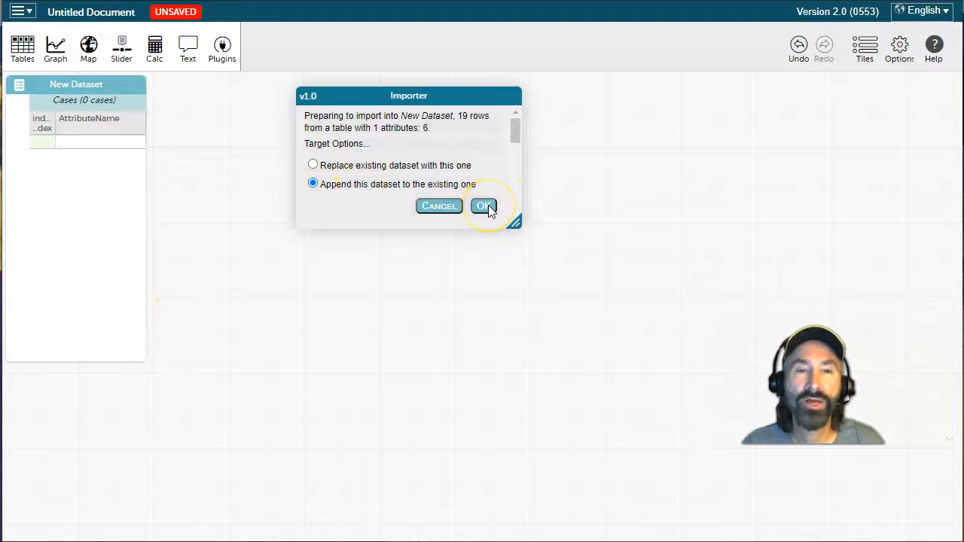
{"action": "left_click", "coordinate": [485, 206]}
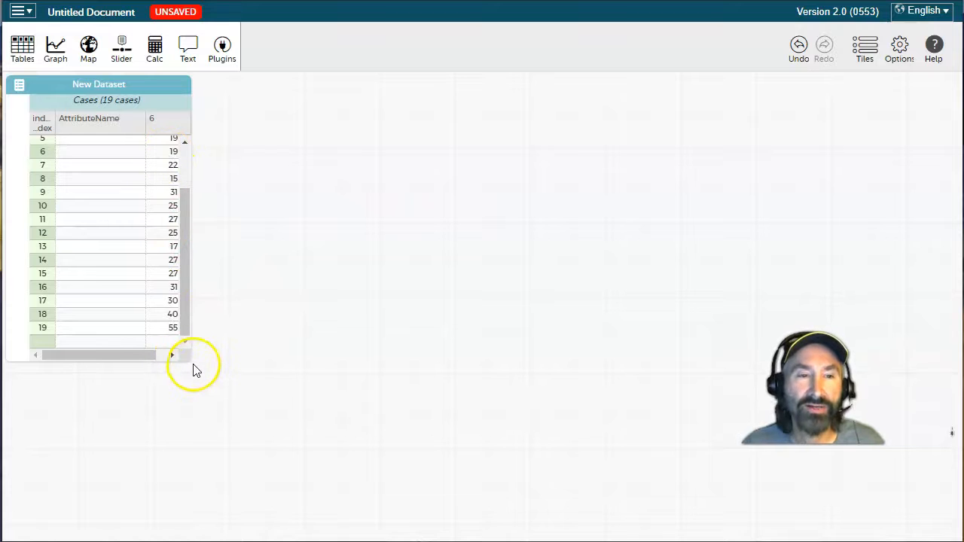
{"action": "left_click_drag", "start_coordinate": [190, 362], "coordinate": [275, 424]}
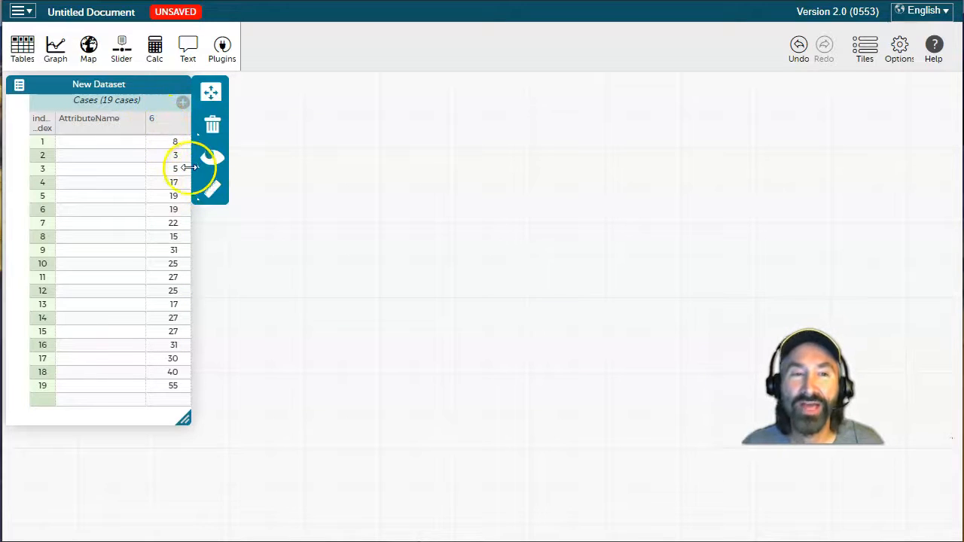
{"action": "left_click", "coordinate": [212, 195]}
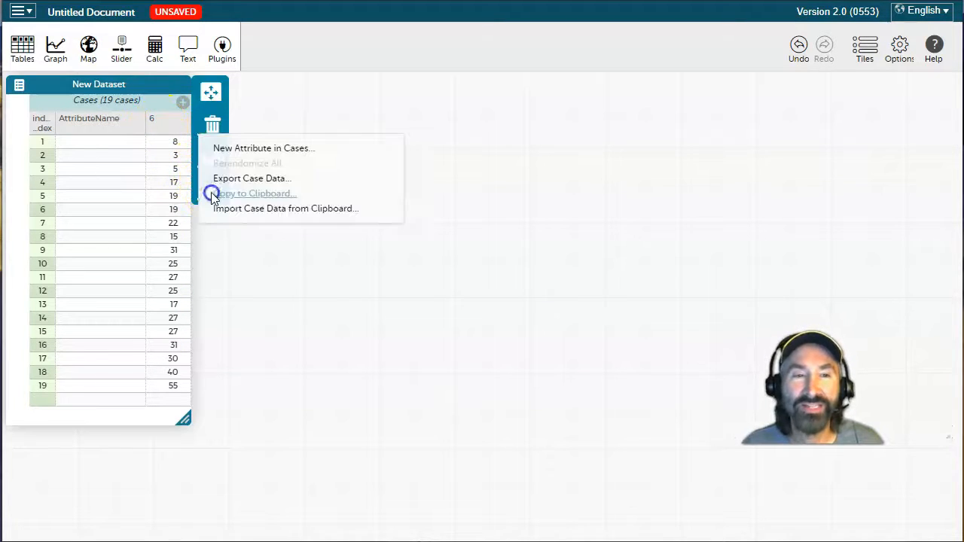
{"action": "left_click", "coordinate": [246, 208]}
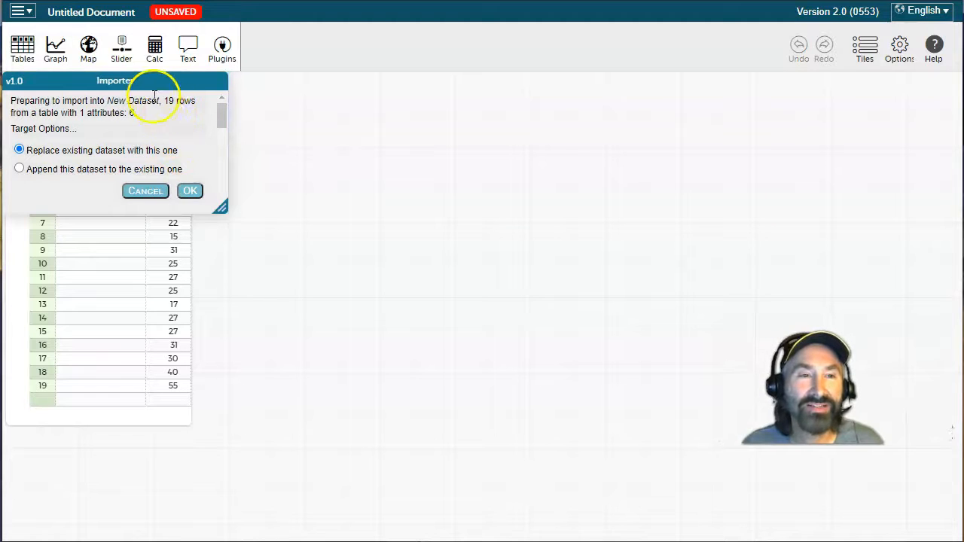
{"action": "left_click_drag", "start_coordinate": [157, 82], "coordinate": [438, 99]}
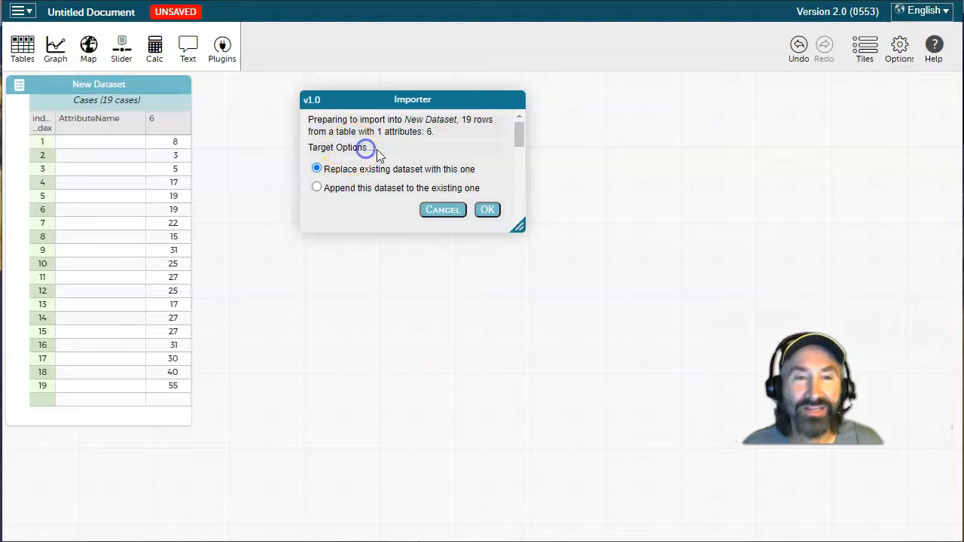
{"action": "left_click", "coordinate": [317, 188]}
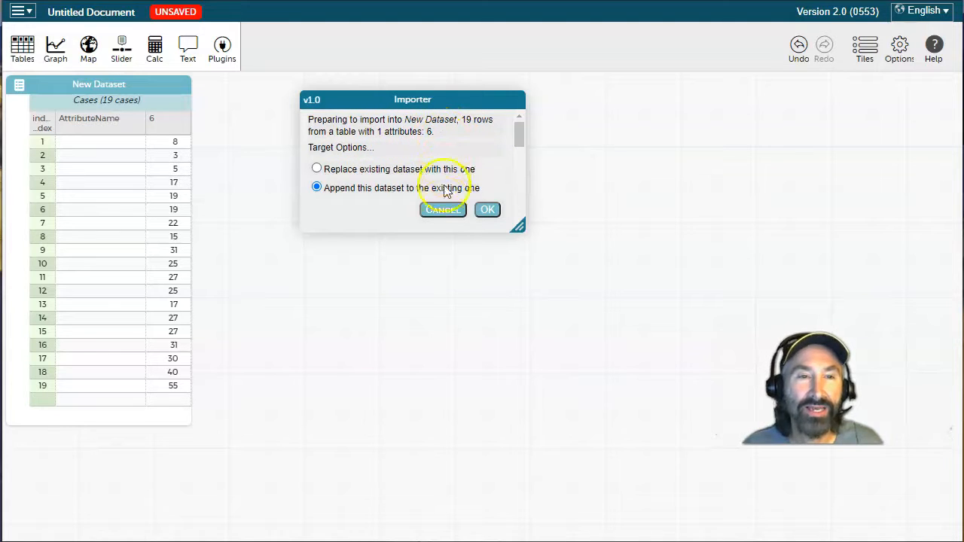
{"action": "left_click", "coordinate": [445, 210]}
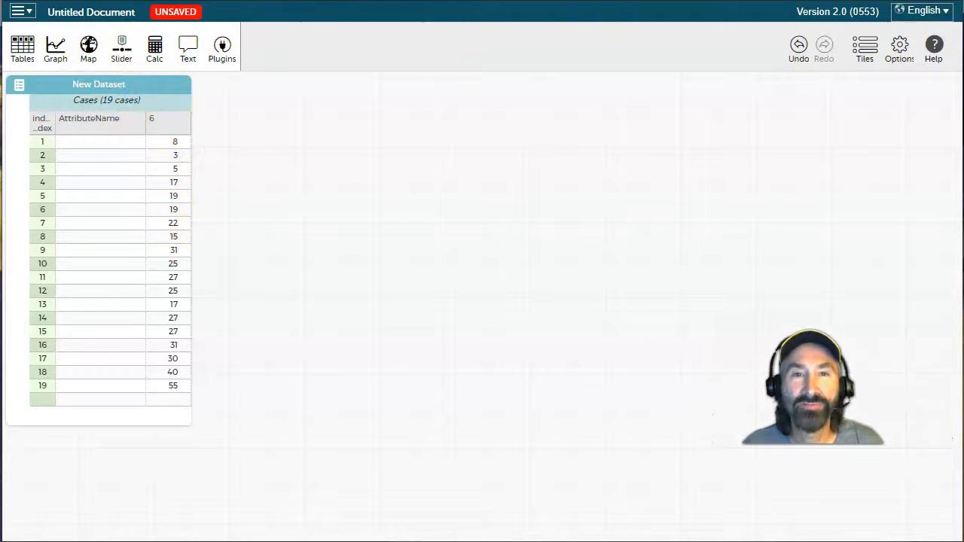
- Check the table against the homework data and add the missing value 6 as a new case at the column's end
{"action": "key", "text": "alt+Tab"}
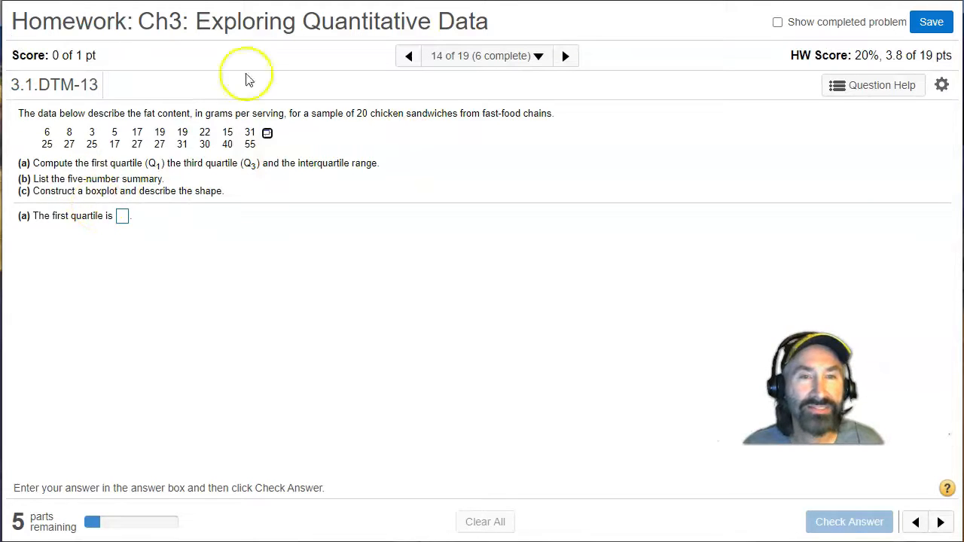
{"action": "key", "text": "alt+Tab"}
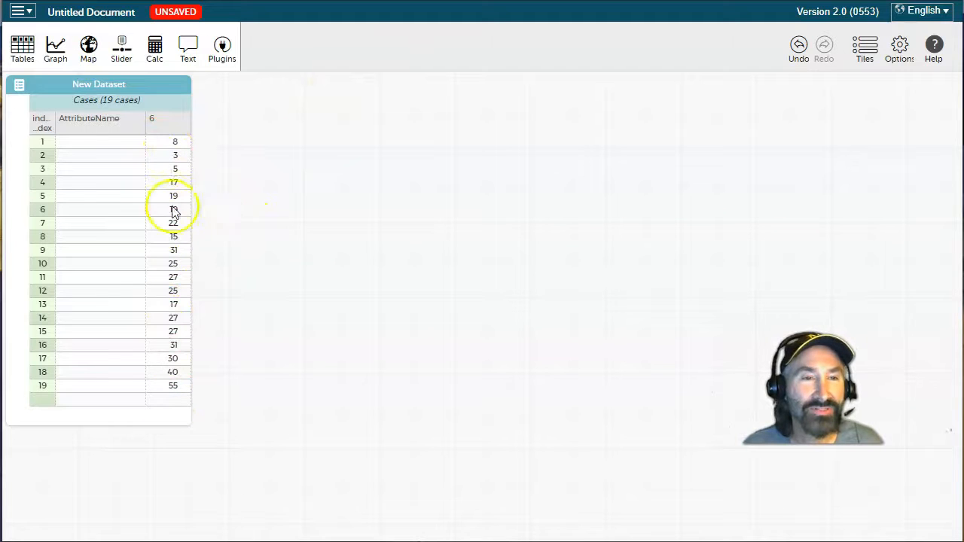
{"action": "left_click", "coordinate": [161, 400]}
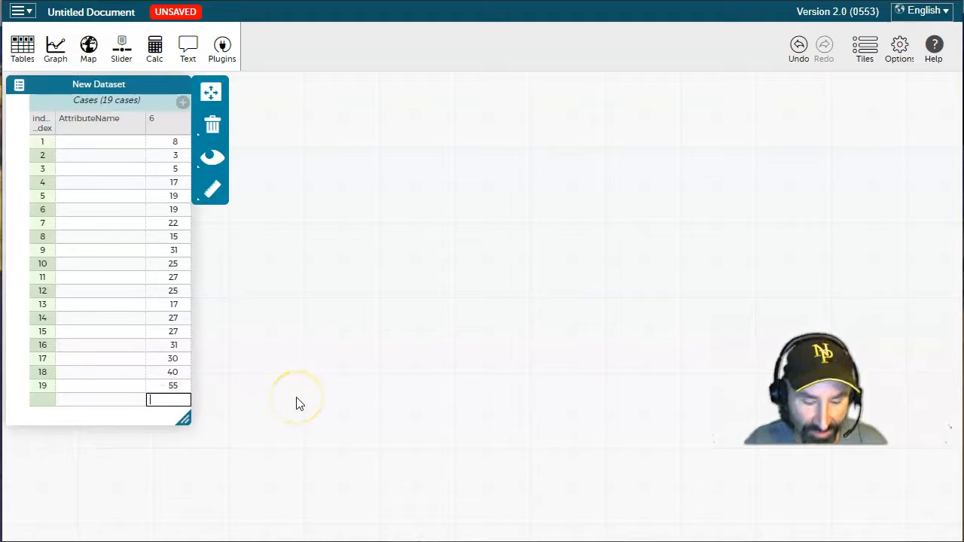
{"action": "type", "text": "6"}
{"action": "key", "text": "Return"}
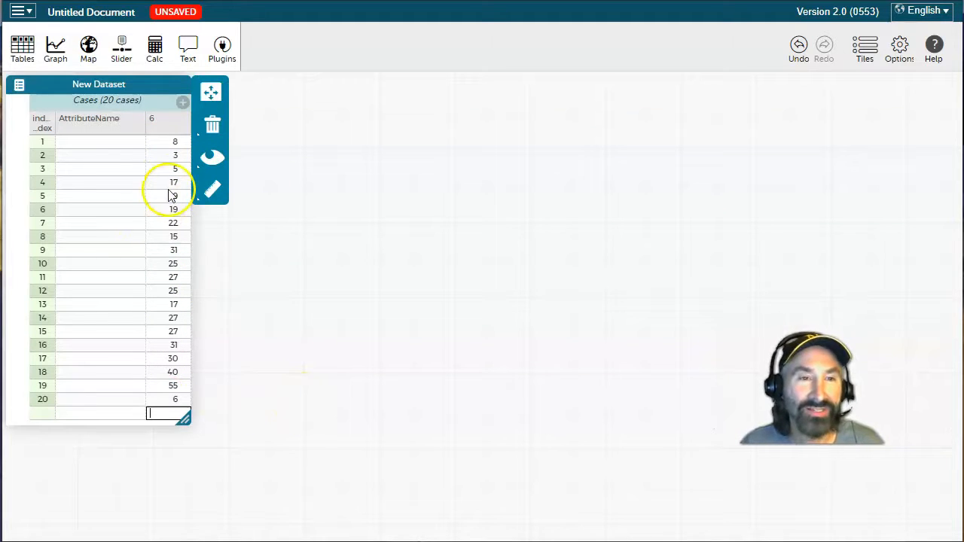
- Rename the attribute "6" that holds the imported values as Fat
{"action": "left_click", "coordinate": [162, 122]}
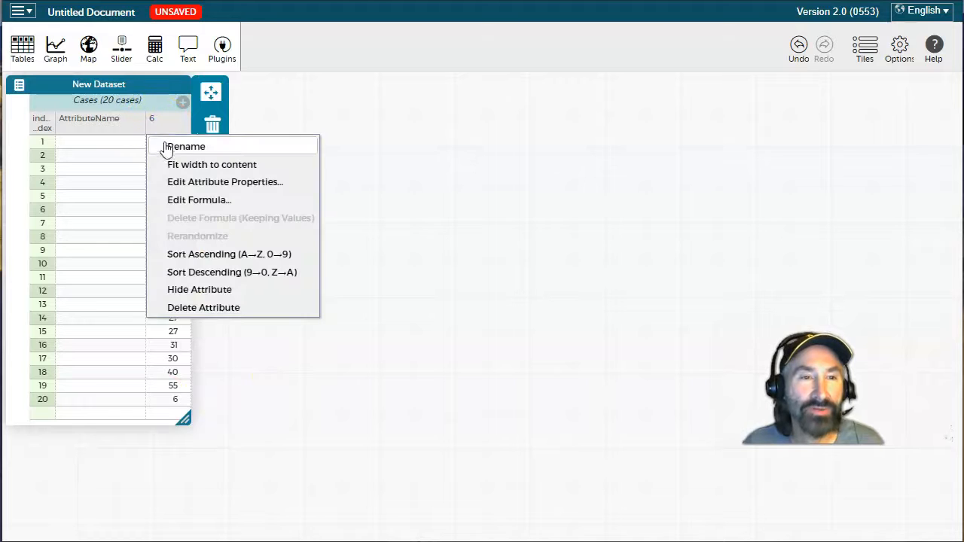
{"action": "left_click", "coordinate": [167, 148]}
{"action": "left_click", "coordinate": [200, 202]}
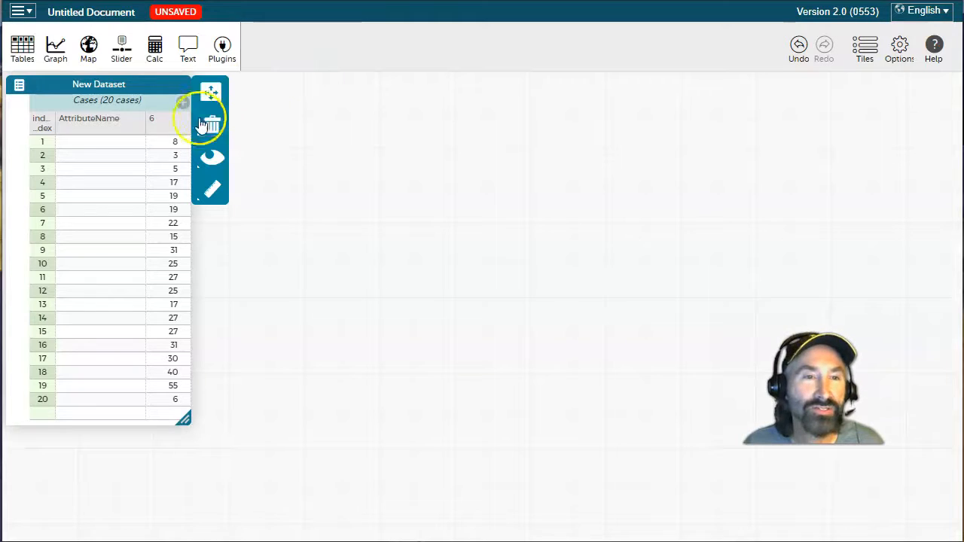
{"action": "right_click", "coordinate": [169, 121]}
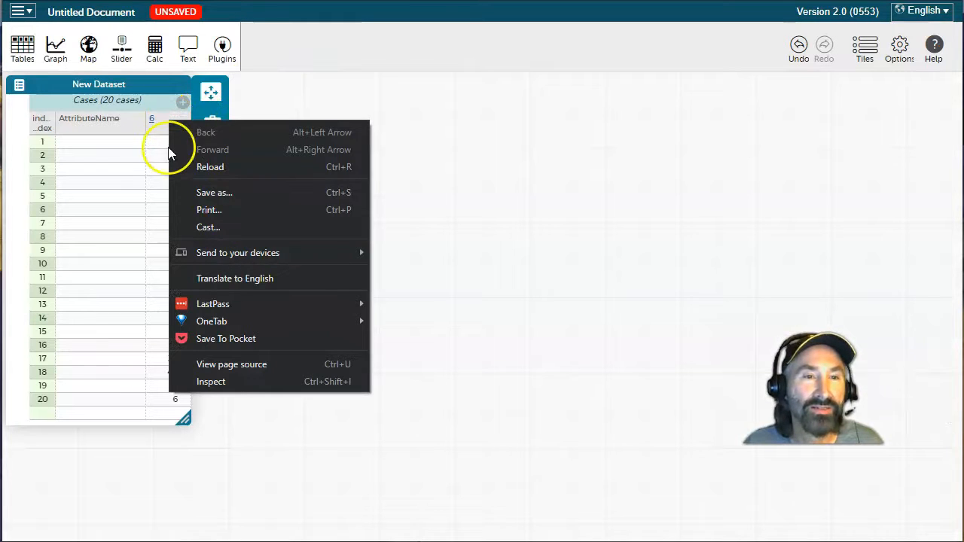
{"action": "left_click", "coordinate": [155, 122]}
{"action": "left_click", "coordinate": [156, 122]}
{"action": "left_click", "coordinate": [171, 144]}
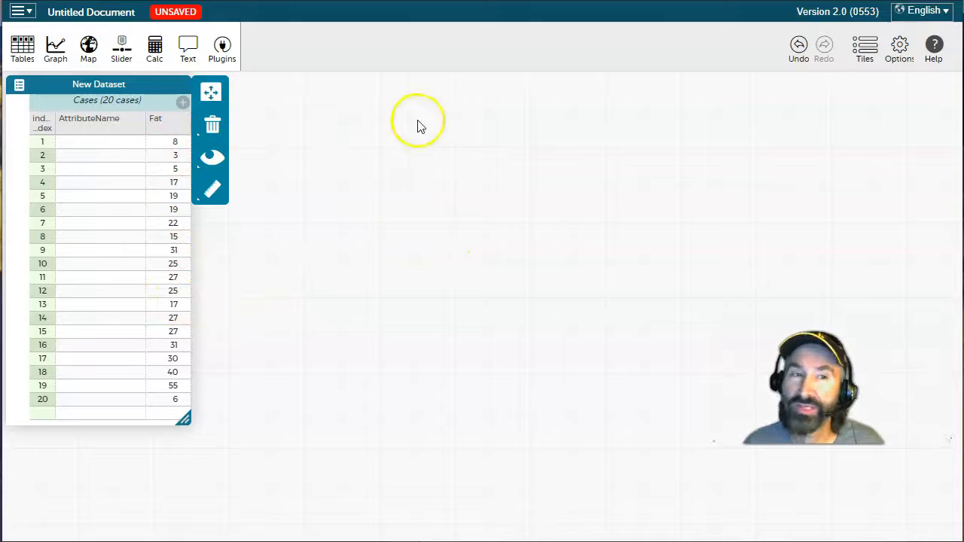
- Create a graph of the dataset and assign the Fat attribute to its horizontal axis
{"action": "left_click", "coordinate": [60, 50]}
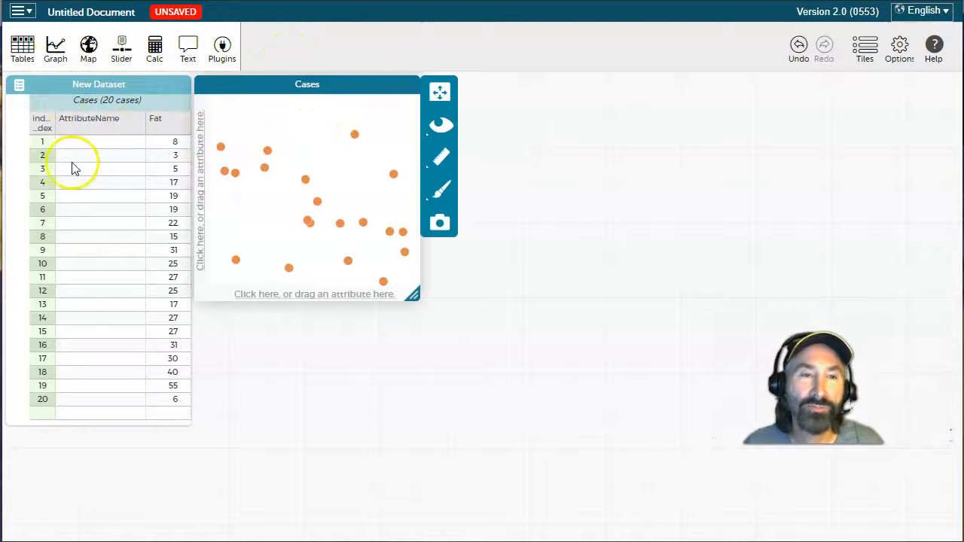
{"action": "left_click", "coordinate": [156, 122]}
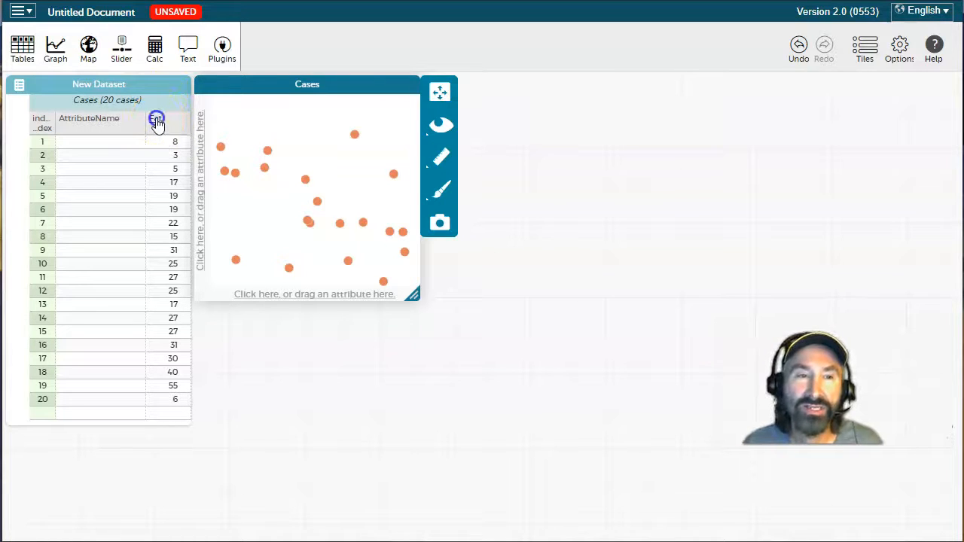
{"action": "left_click_drag", "start_coordinate": [156, 122], "coordinate": [322, 299]}
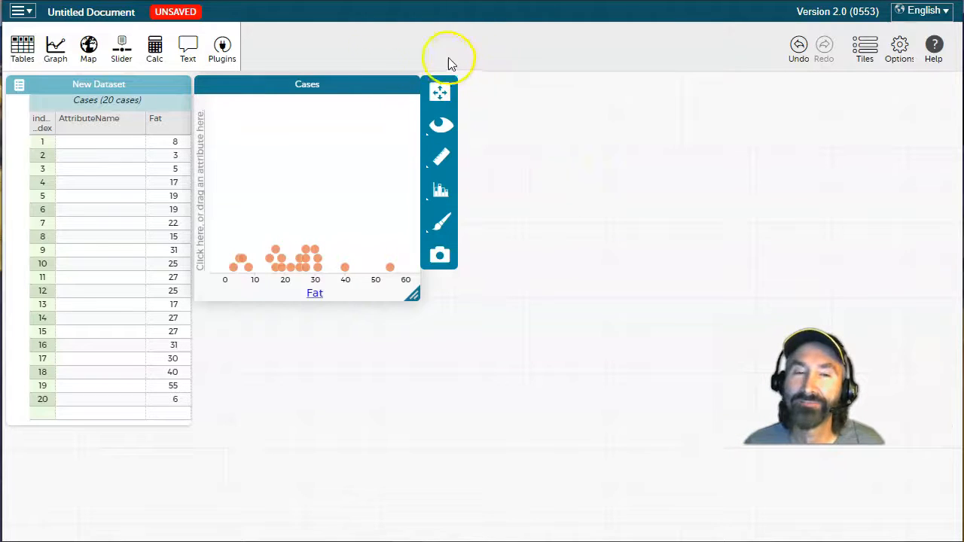
- Group the Fat dot plot into bins and fuse the dots into bars to form a histogram
{"action": "left_click", "coordinate": [441, 192]}
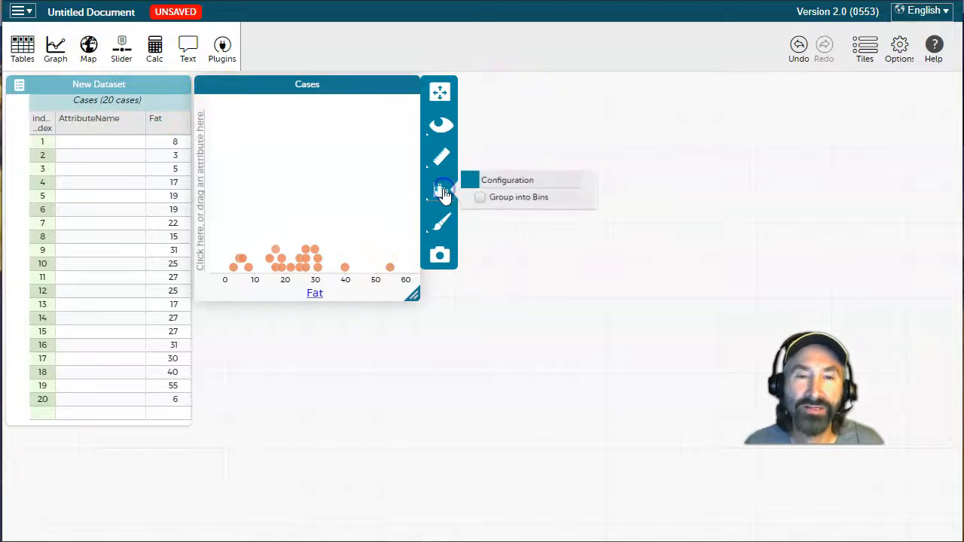
{"action": "left_click", "coordinate": [483, 200]}
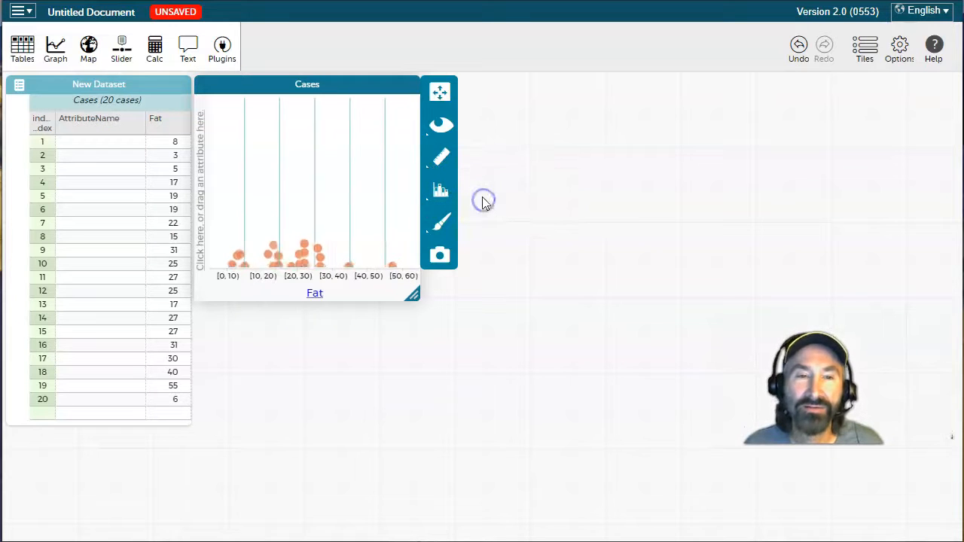
{"action": "left_click", "coordinate": [442, 193]}
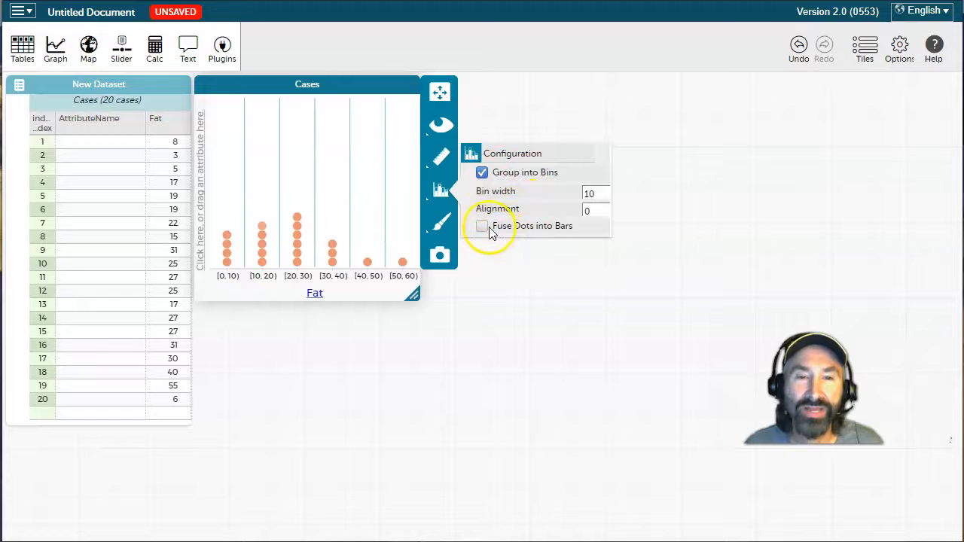
{"action": "left_click", "coordinate": [482, 227]}
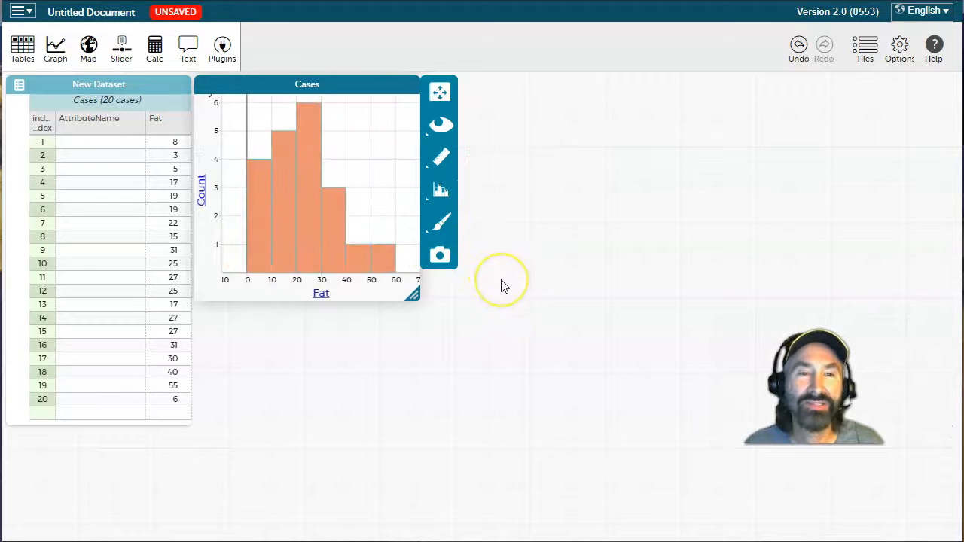
- Turn off the fused bars and the bin grouping to return the Fat graph to a plain dot plot
{"action": "left_click", "coordinate": [440, 189]}
{"action": "left_click", "coordinate": [481, 228]}
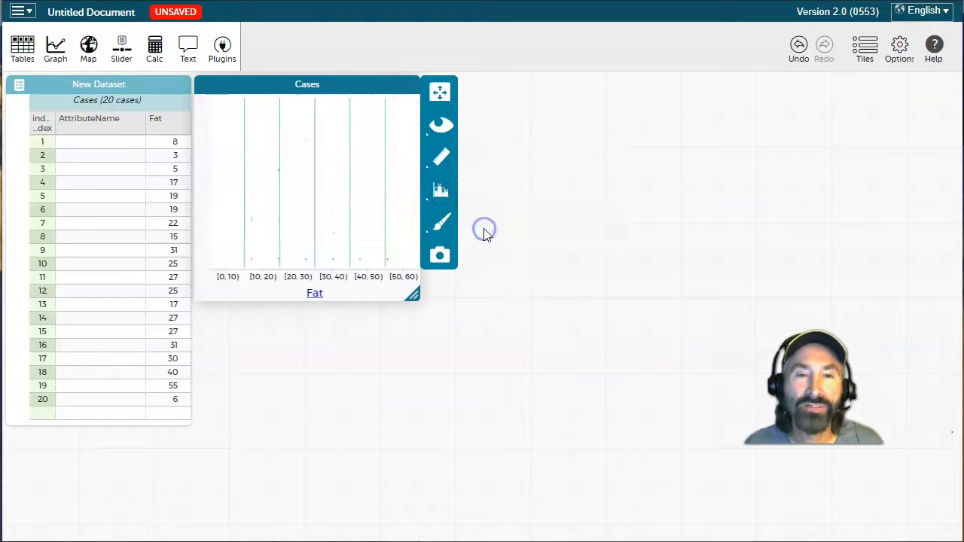
{"action": "left_click", "coordinate": [440, 189]}
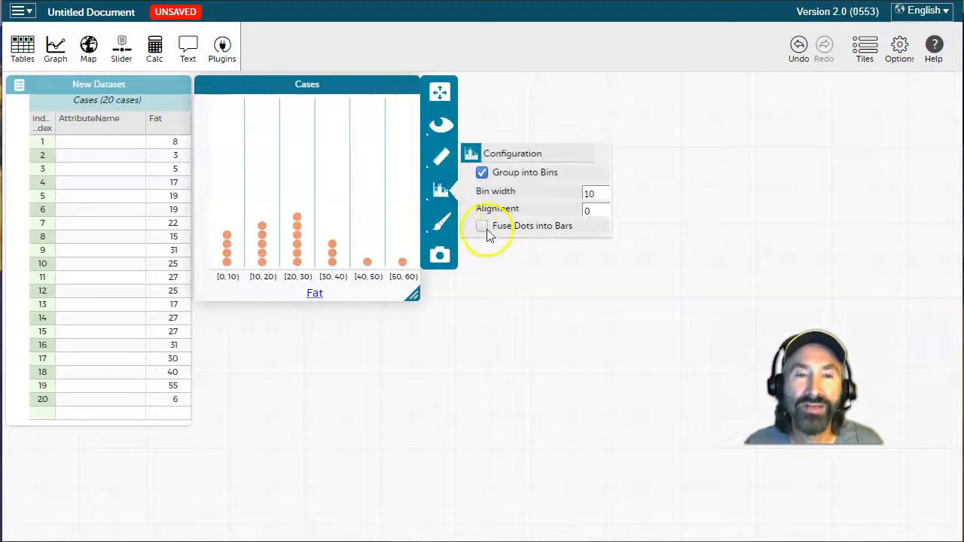
{"action": "left_click", "coordinate": [482, 173]}
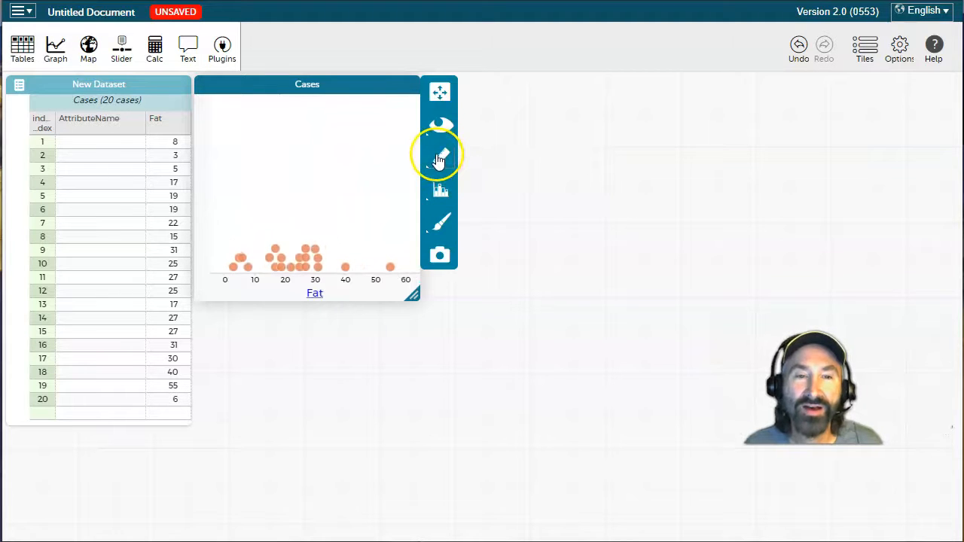
- Add a box plot with outliers shown to the Fat graph
{"action": "left_click", "coordinate": [442, 156]}
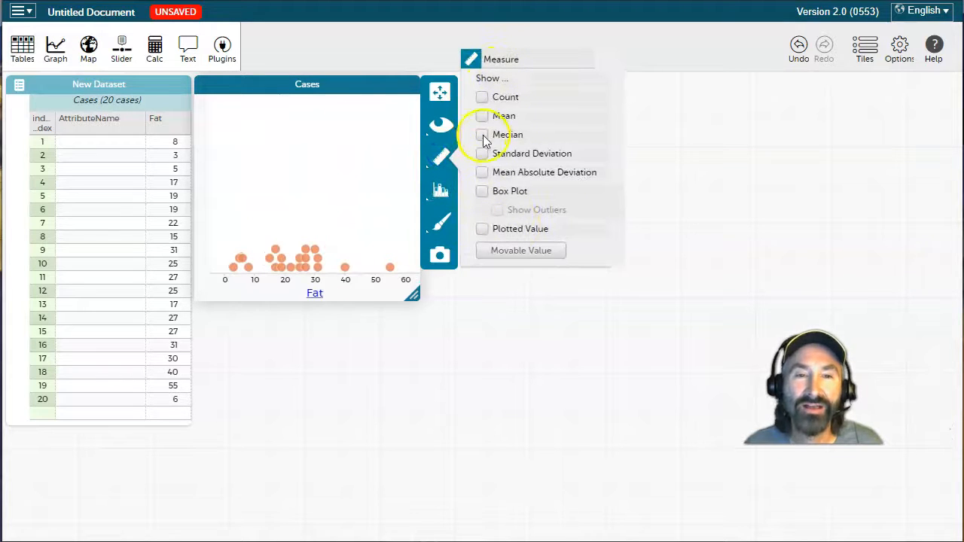
{"action": "left_click", "coordinate": [484, 193]}
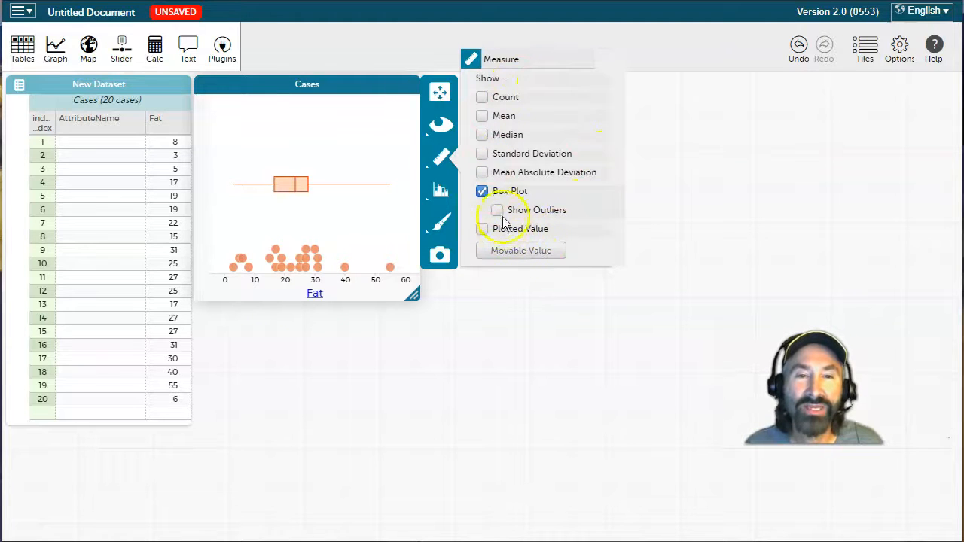
{"action": "left_click", "coordinate": [498, 210]}
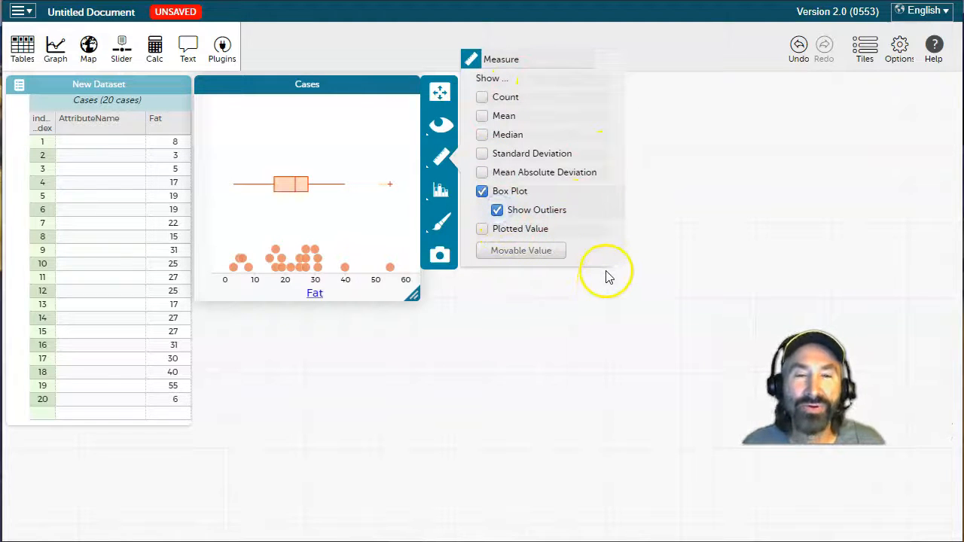